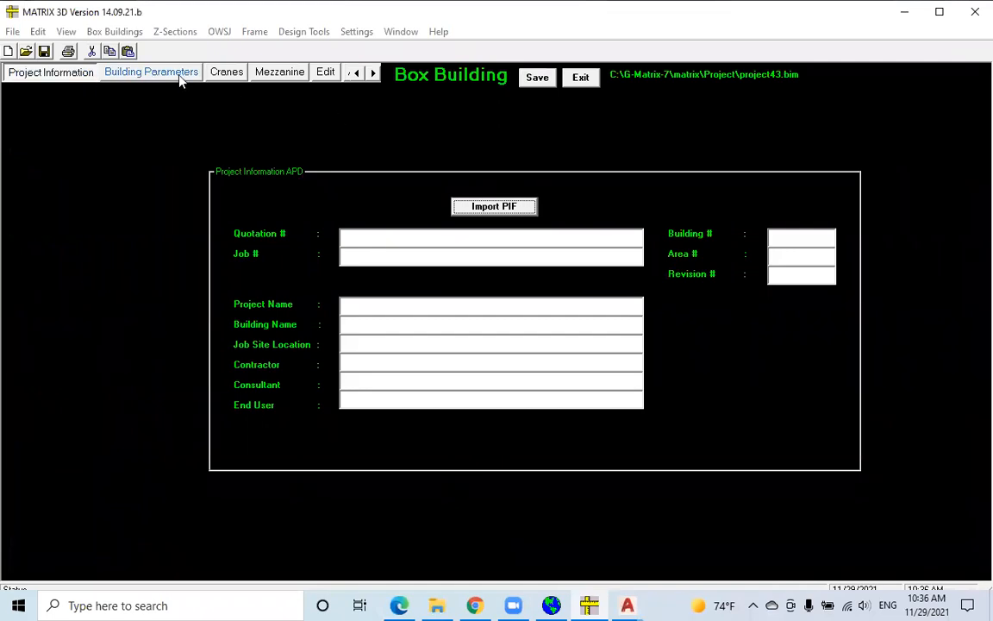
- Set the frame type to BC1X9 in the building parameters
left_click(161, 71)
key("Tab")
type("BC1X9")
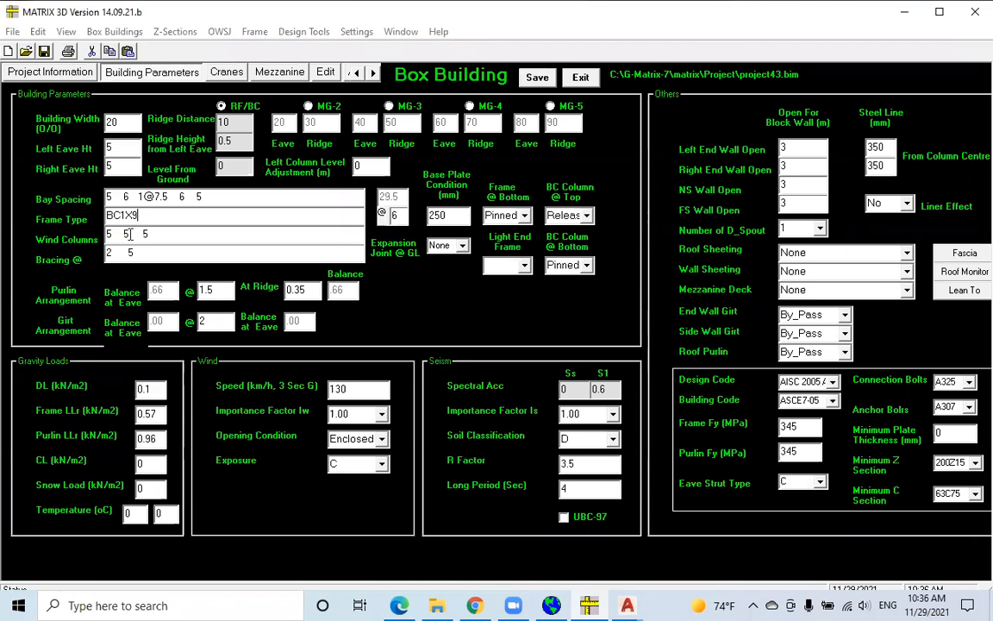
key("Tab")
left_click(149, 252)
left_click_drag(149, 251, 95, 258)
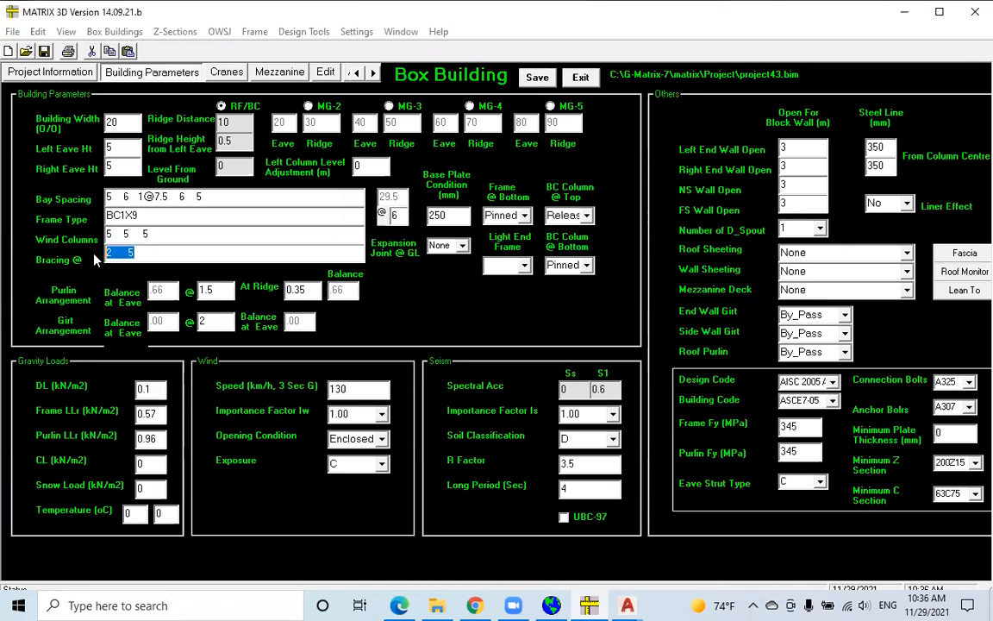
- Define the first mezzanine level as covering area 1 to area 10
left_click(237, 74)
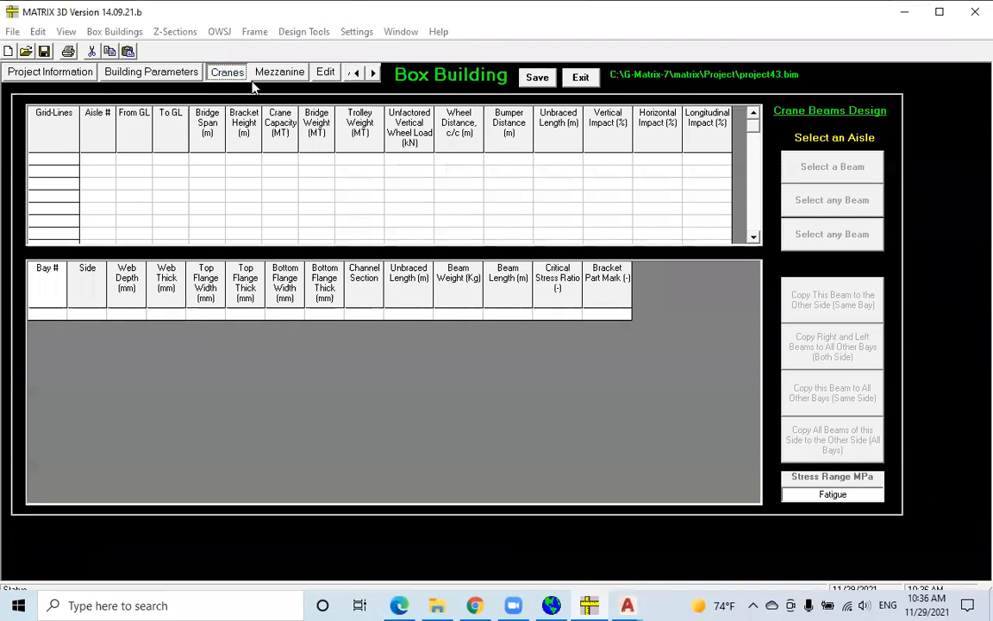
left_click(299, 75)
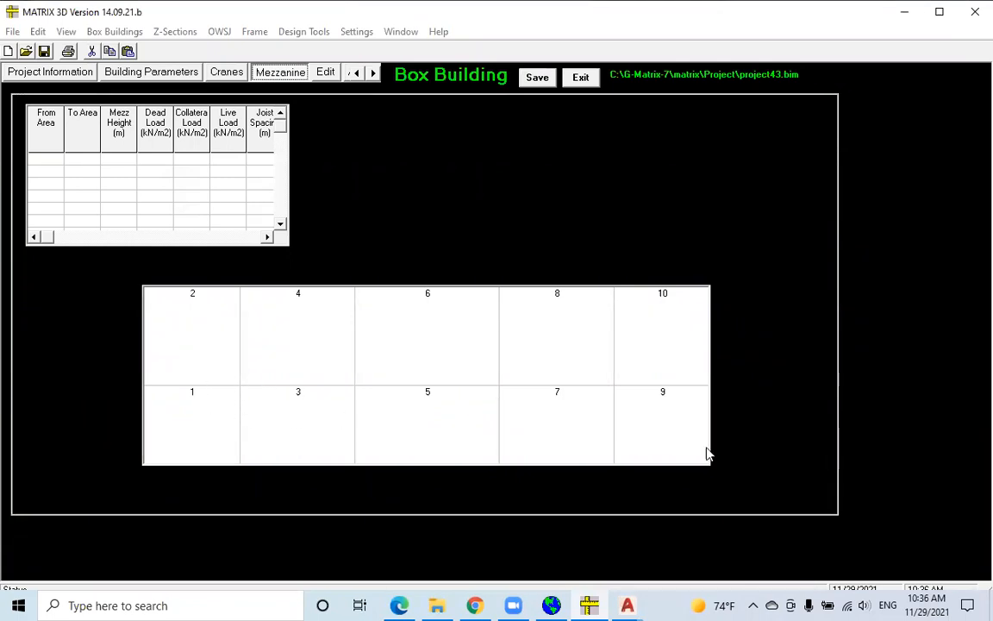
left_click(673, 345)
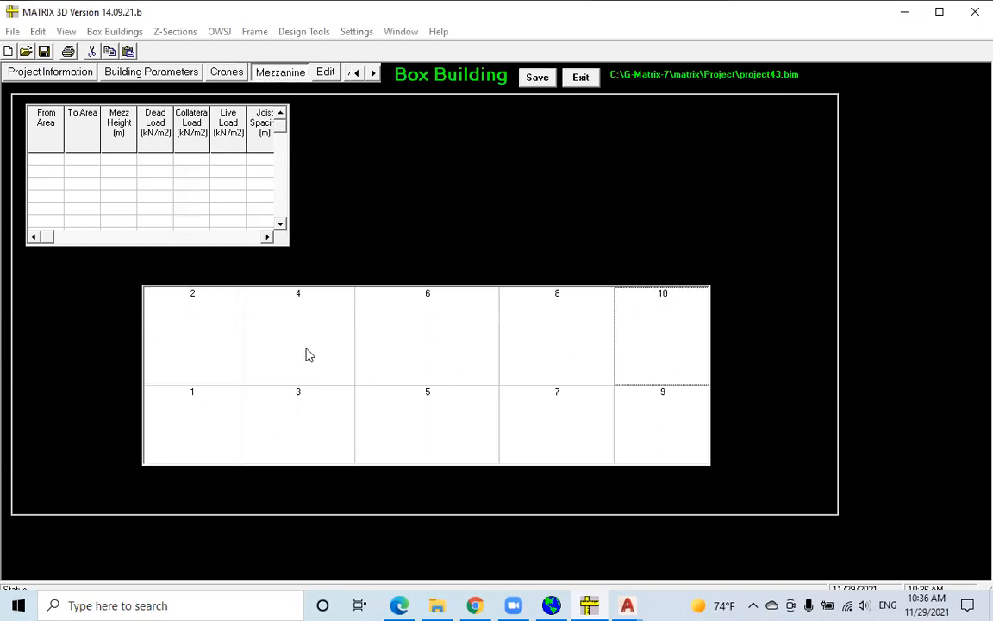
left_click(46, 157)
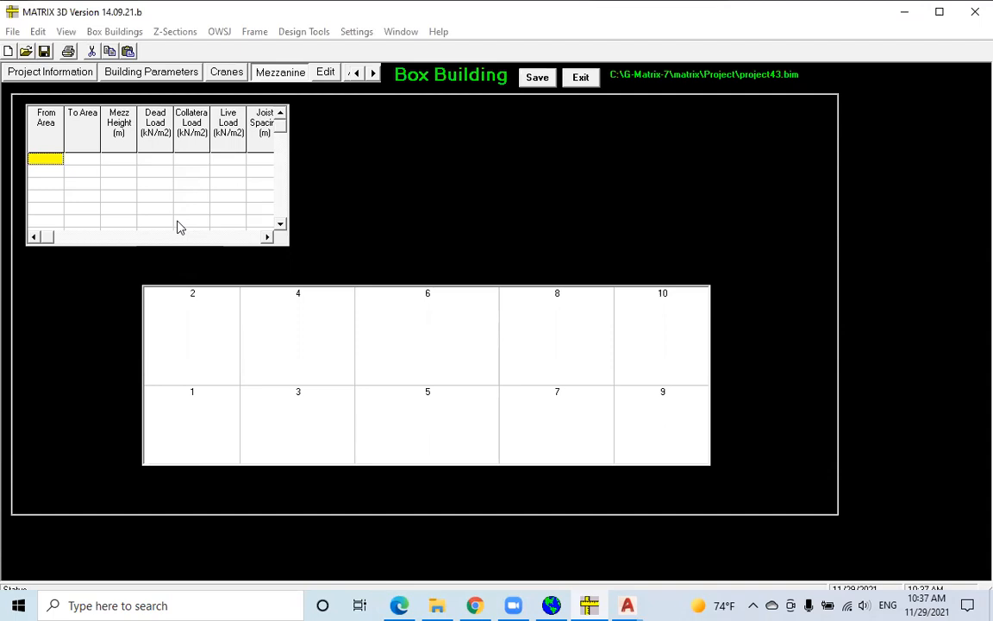
type("1")
key("Tab")
type("10")
key("Return")
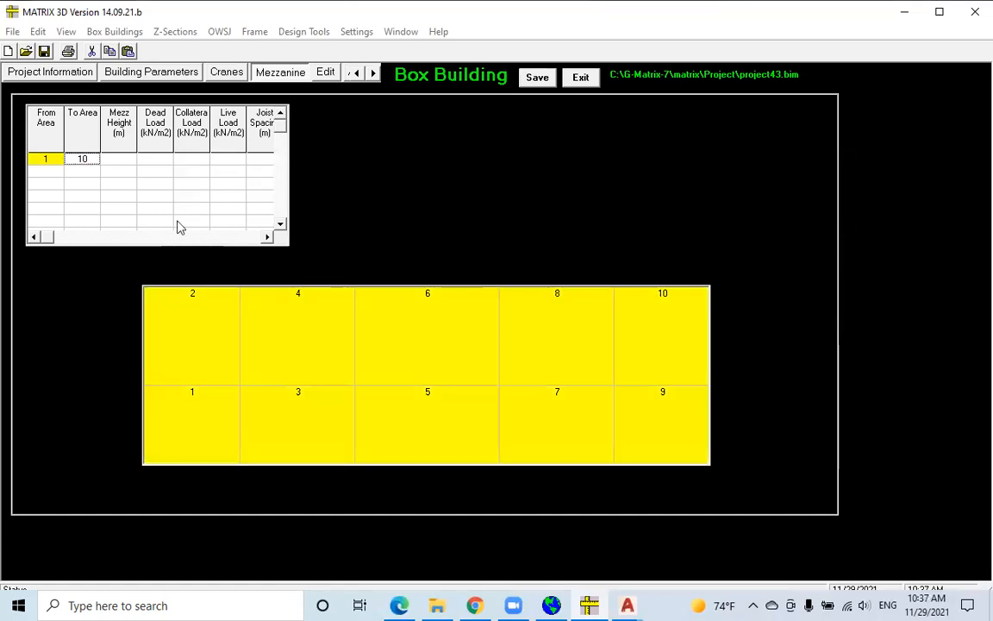
left_click(130, 73)
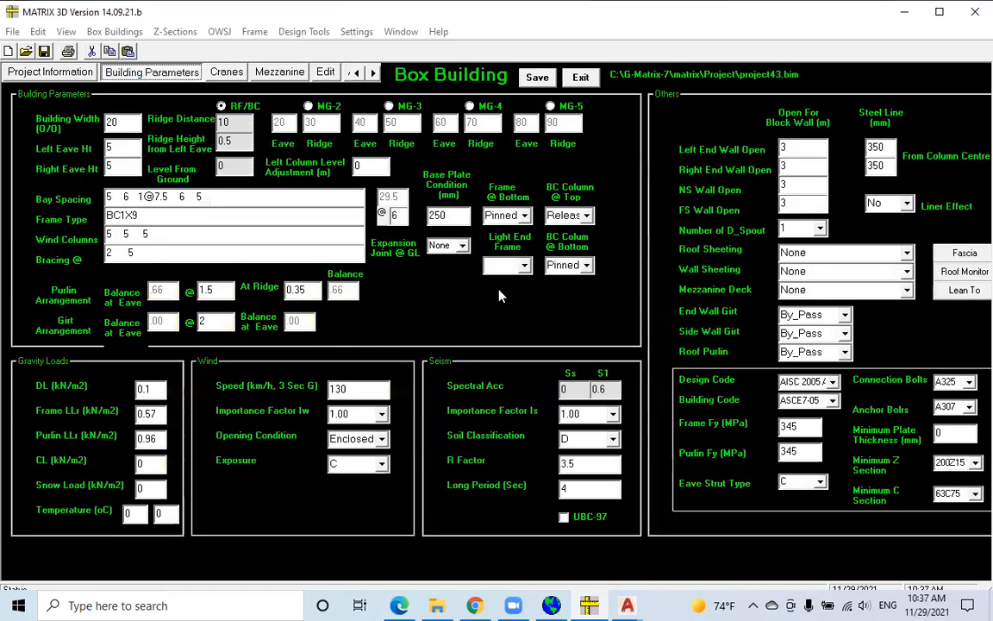
left_click(328, 73)
left_click(603, 352)
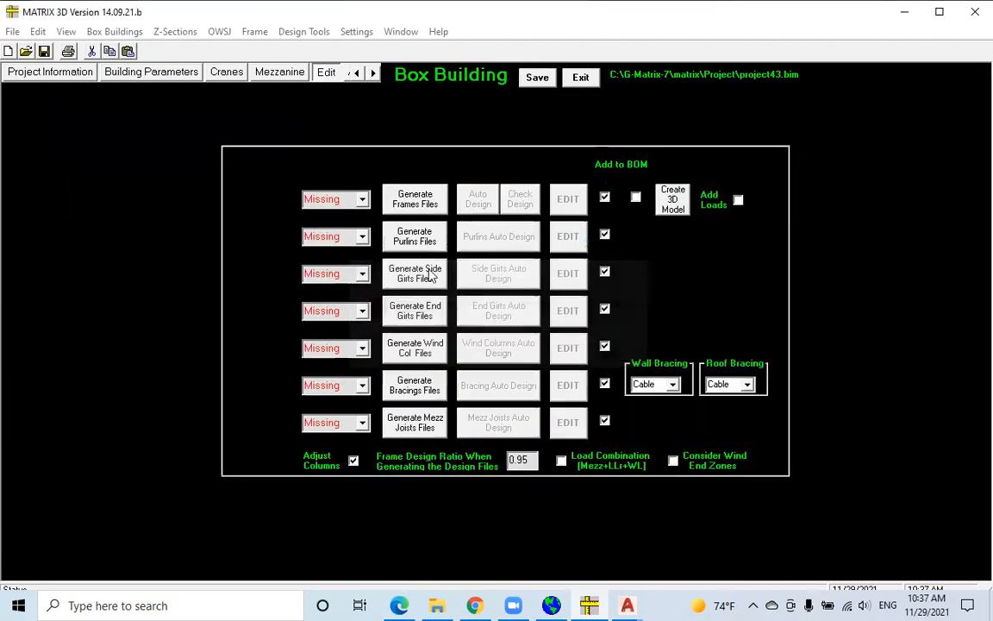
- Set the height of the first mezzanine level to 3 m
left_click(278, 74)
left_click(263, 158)
left_click(191, 158)
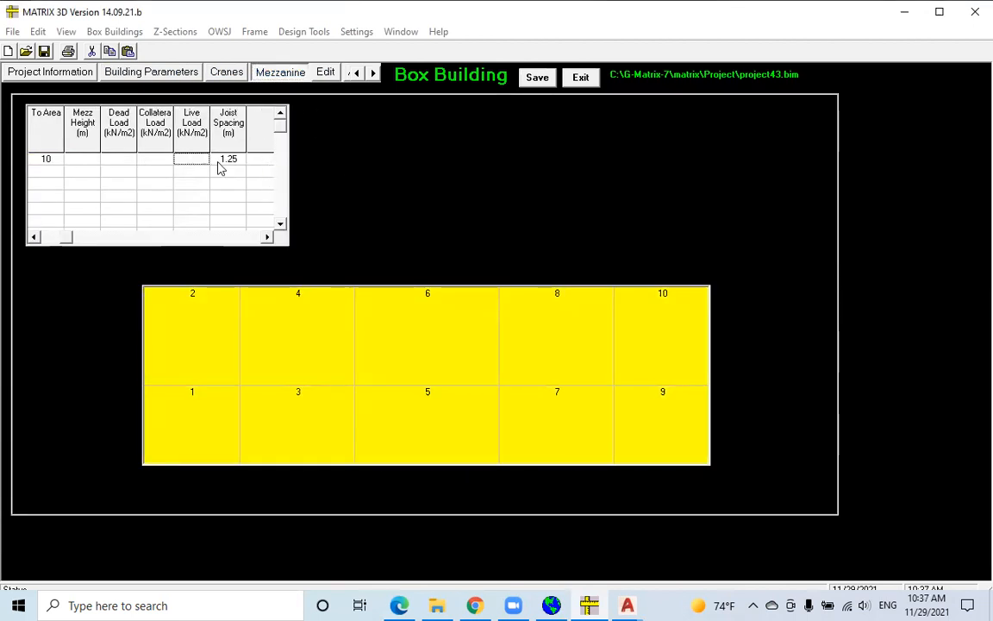
key("Left")
key("Left")
key("Left")
key("Left")
key("Left")
key("Right")
key("Right")
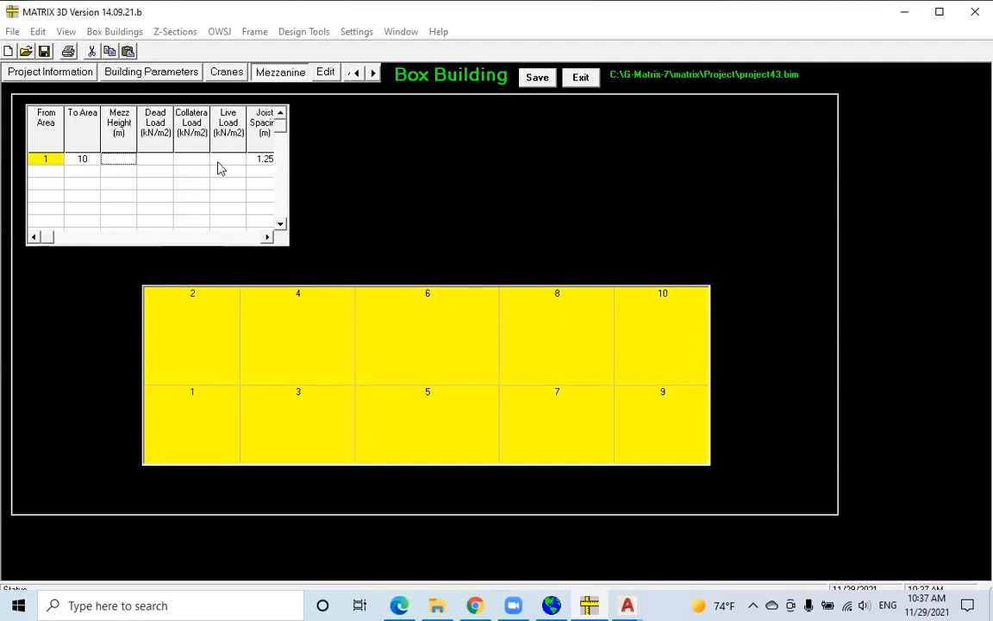
type("3")
key("Return")
- Set the left and right eave heights to 7 in the building parameters and return to the mezzanine data
left_click(150, 71)
type("7")
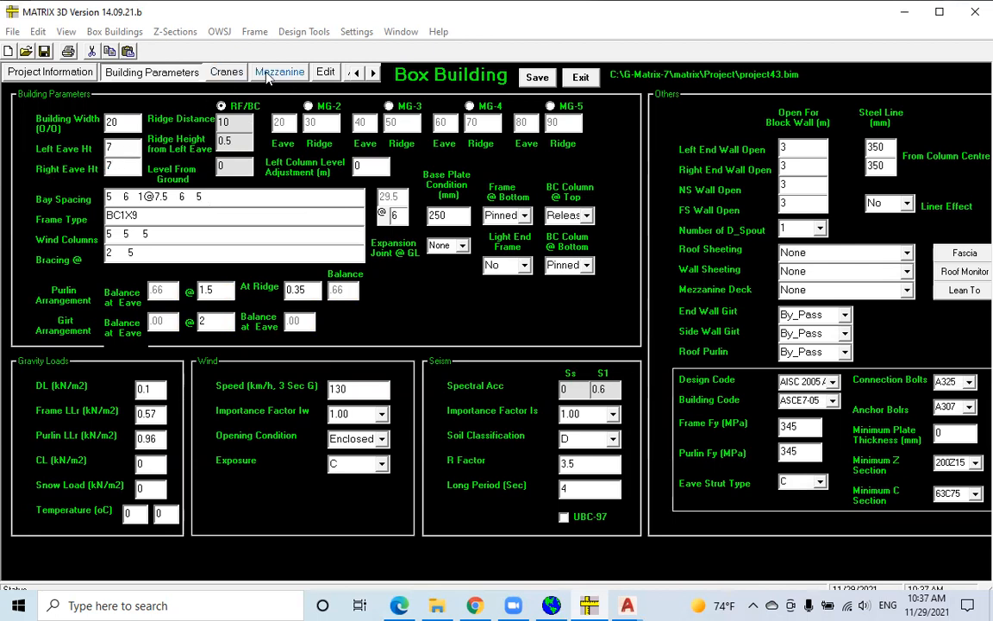
left_click(269, 73)
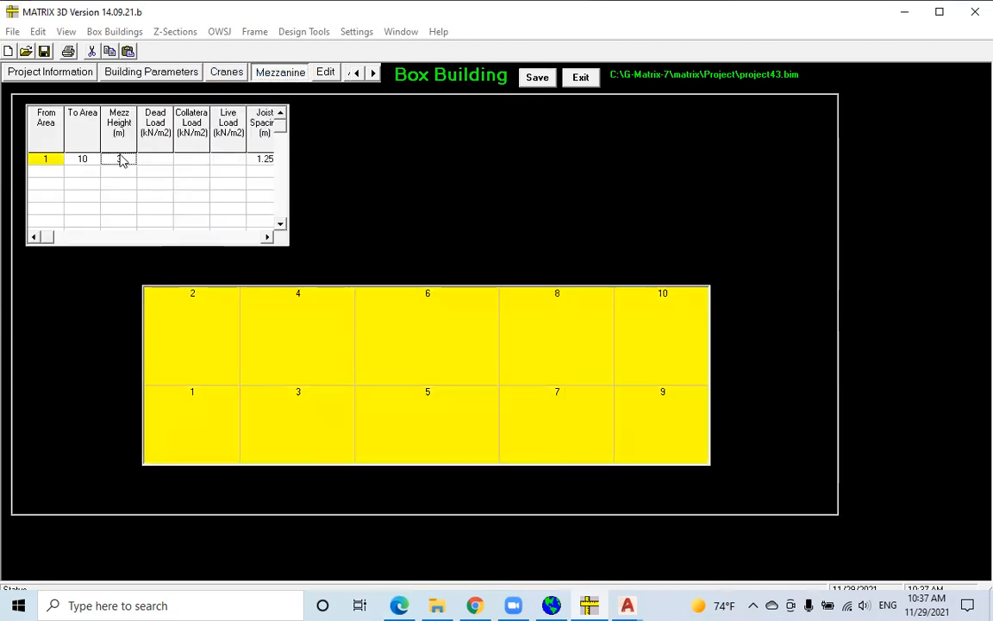
- Give the first mezzanine level a dead load of 3, a collateral load of 0.1 and a live load of 4 kN/m2
left_click(153, 161)
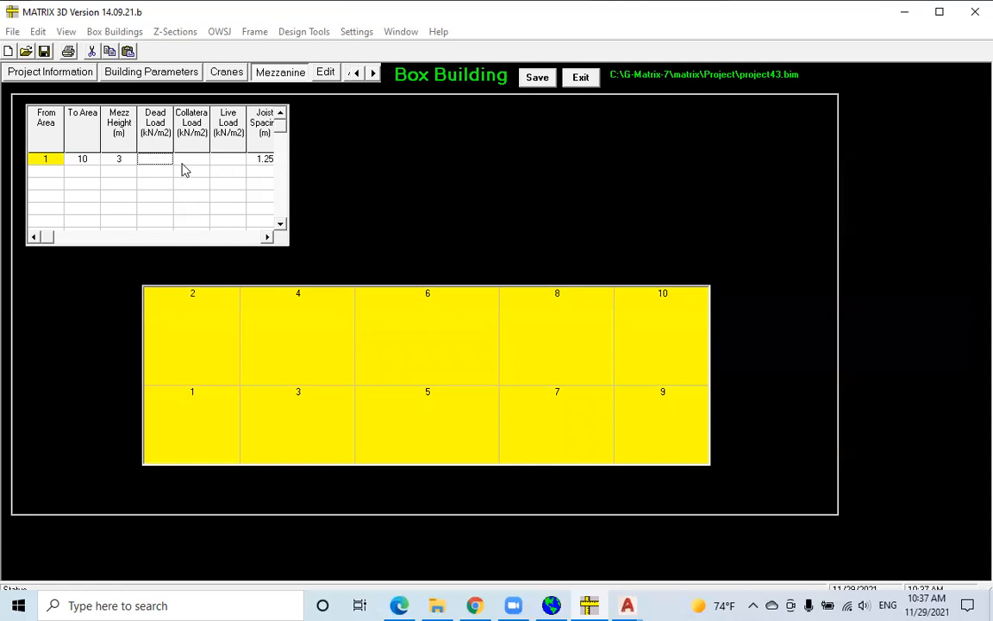
type("3")
key("Tab")
type("0.1")
key("Tab")
type("4")
key("Return")
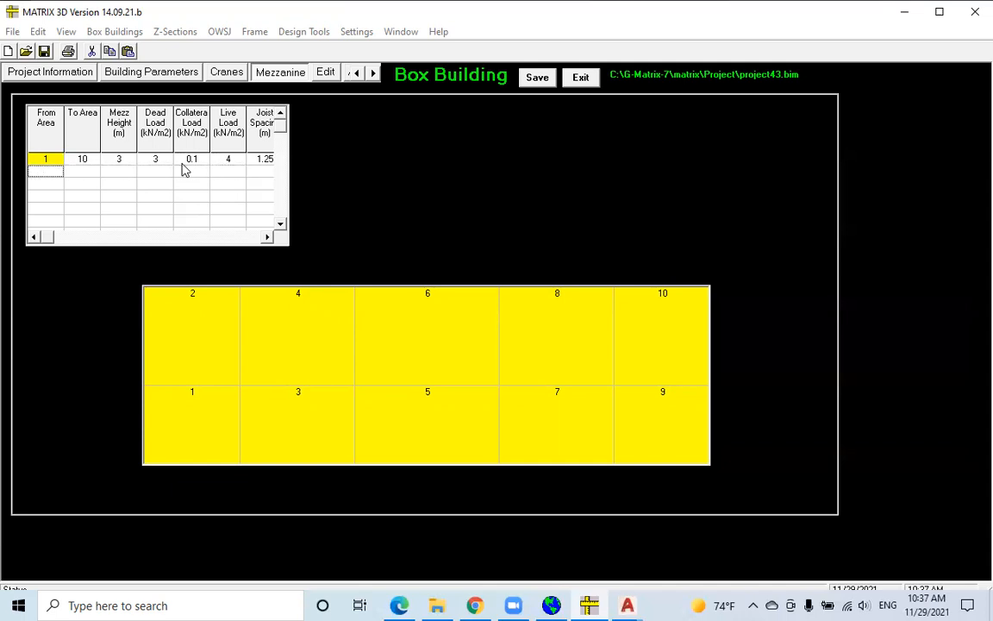
- Add a second mezzanine level from area 1 to area 10 with a height of 5.5 m
type("1")
key("Tab")
type("10")
key("Tab")
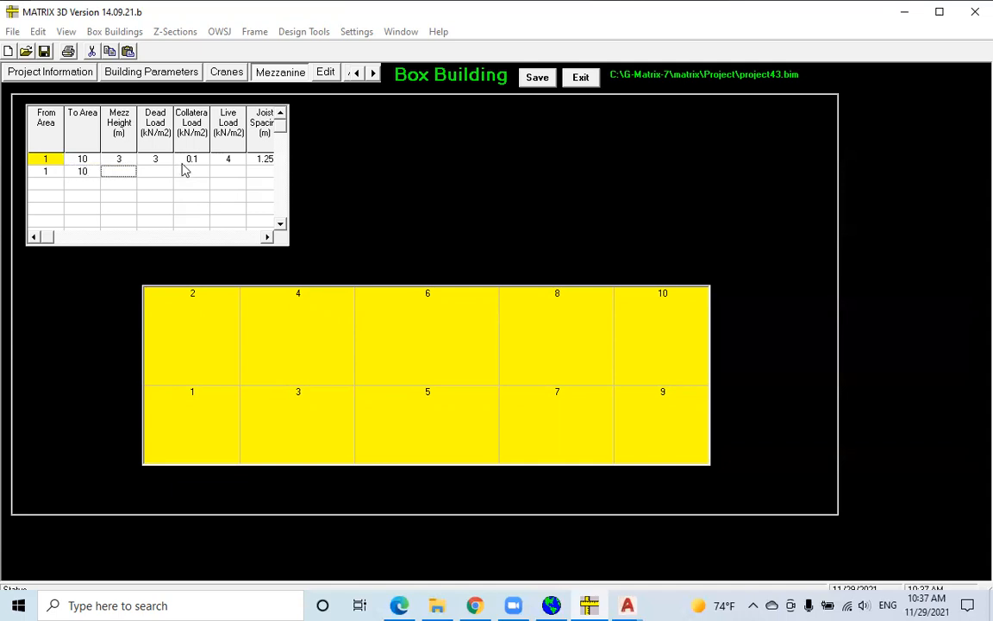
type("6")
key("Tab")
key("Return")
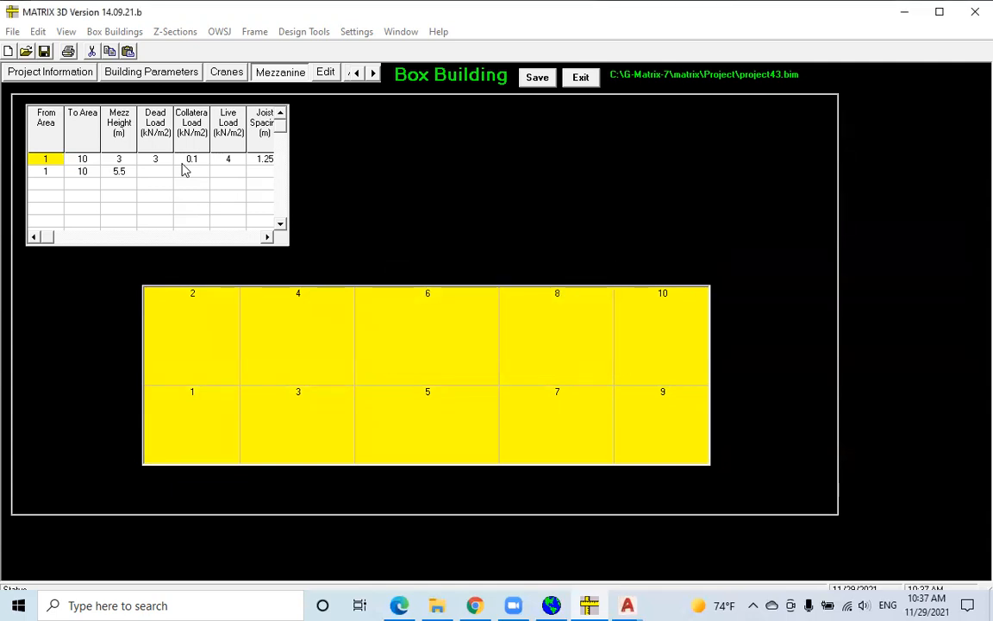
- Give the second mezzanine level a dead load of 3, a collateral load of 0.1 and a live load of 4 kN/m2
left_click(117, 174)
left_click(163, 174)
type("3")
key("Tab")
type("0.1")
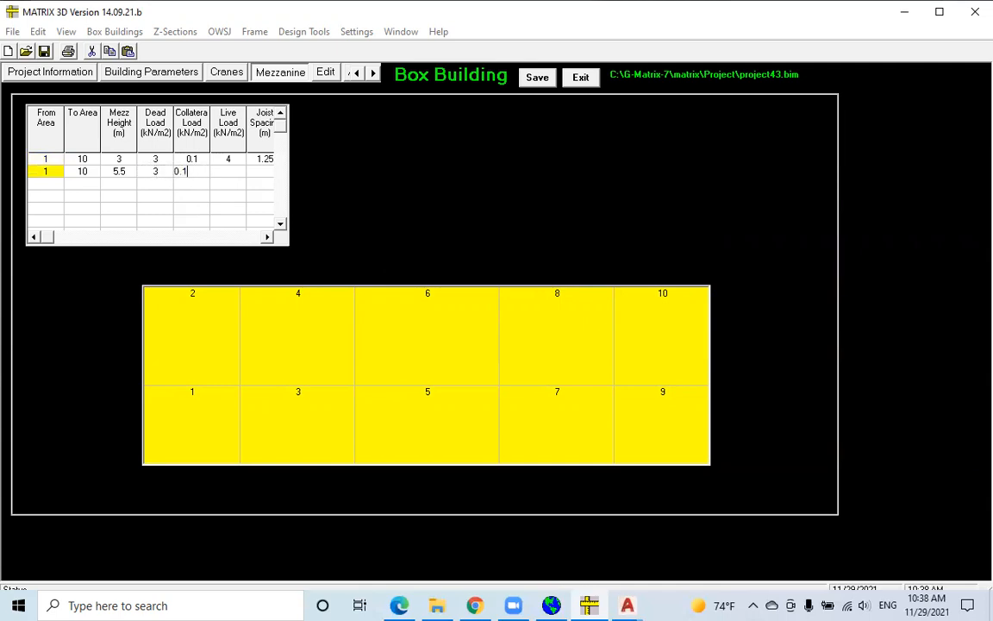
key("Tab")
type("4")
- Set the joist spacing of both mezzanine levels to 1.5 m
key("Tab")
key("Up")
type("1.5")
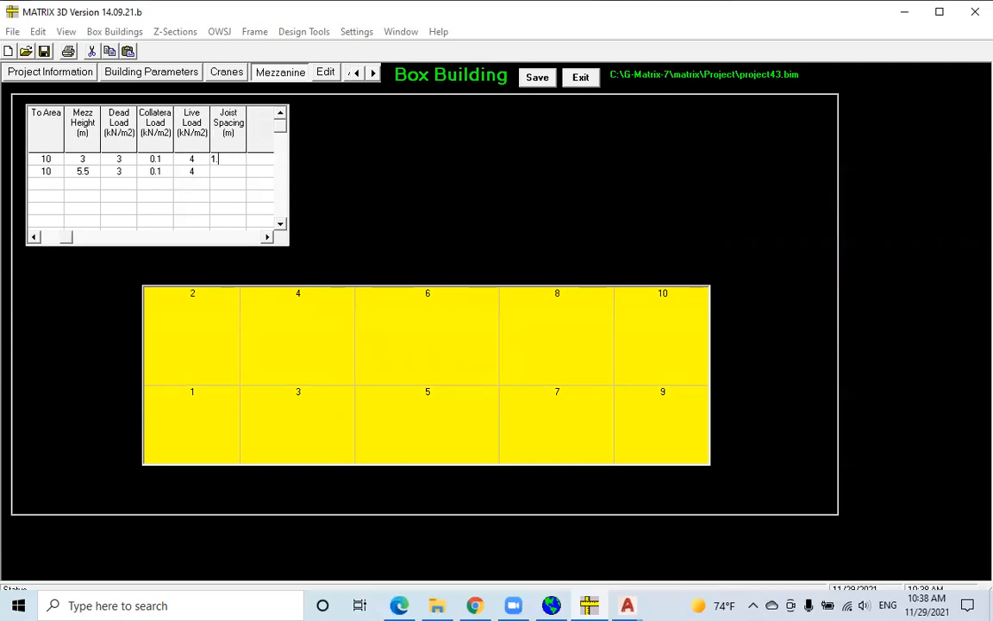
key("Down")
type("1.")
key("Left")
key("Left")
key("Left")
key("Left")
key("Left")
key("Left")
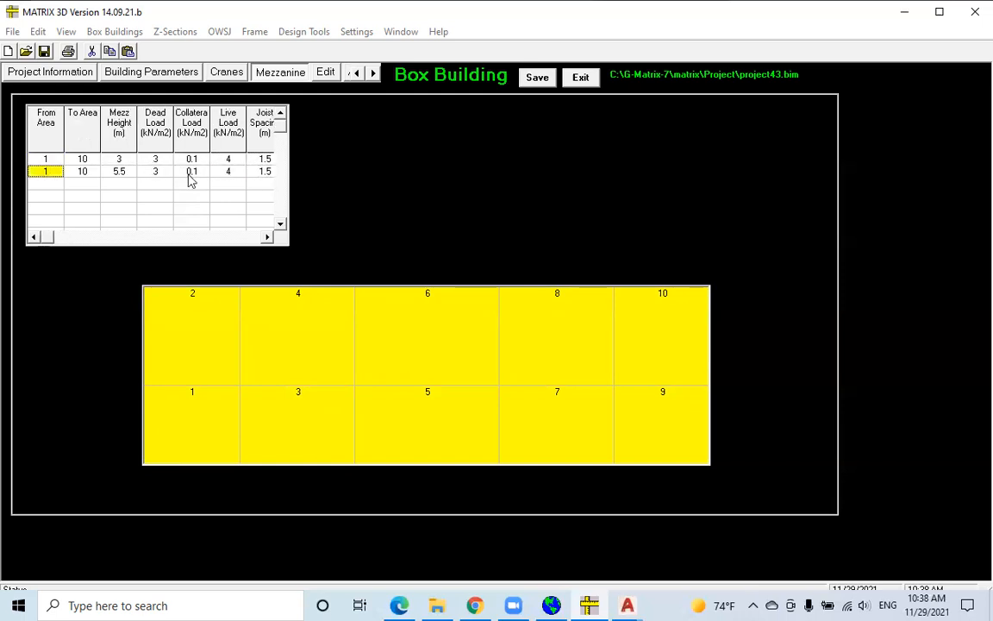
- Choose 05 Sheeting 5rib as the roof sheeting in the building parameters
left_click(156, 76)
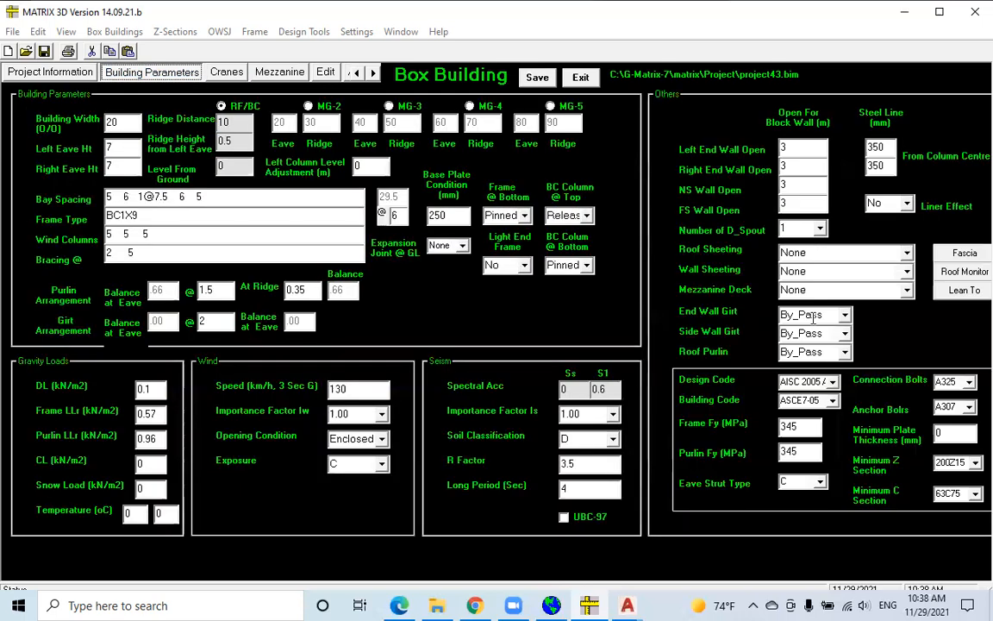
left_click(907, 253)
left_click(896, 271)
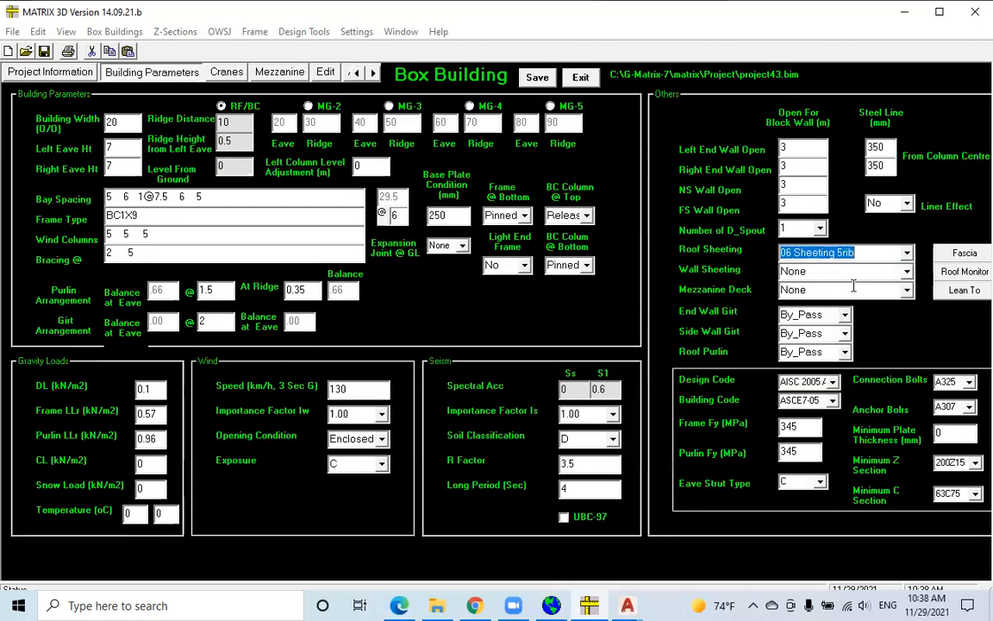
left_click(906, 253)
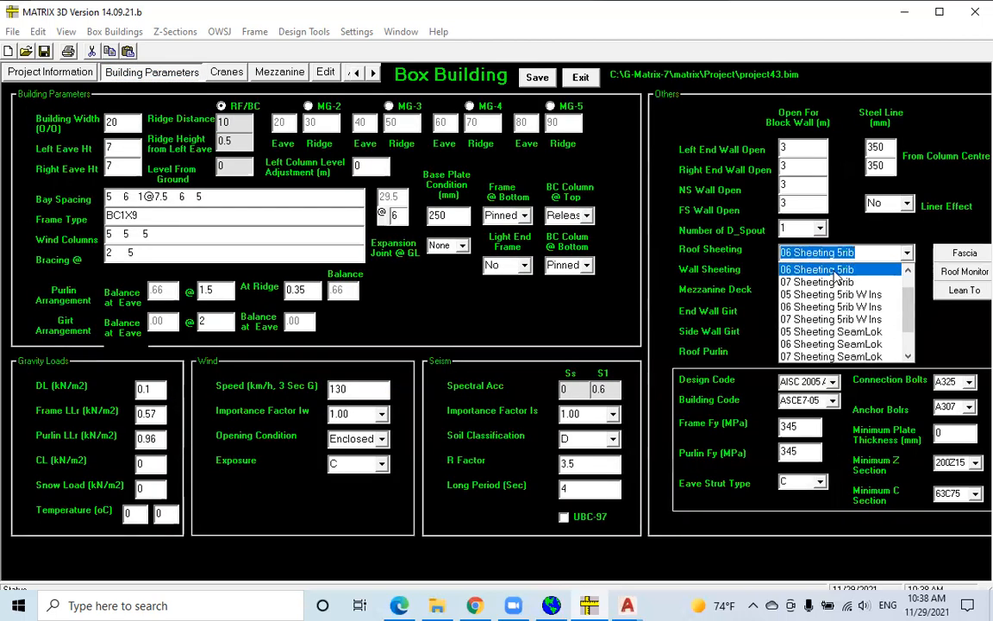
scroll(845, 280, "up", 1)
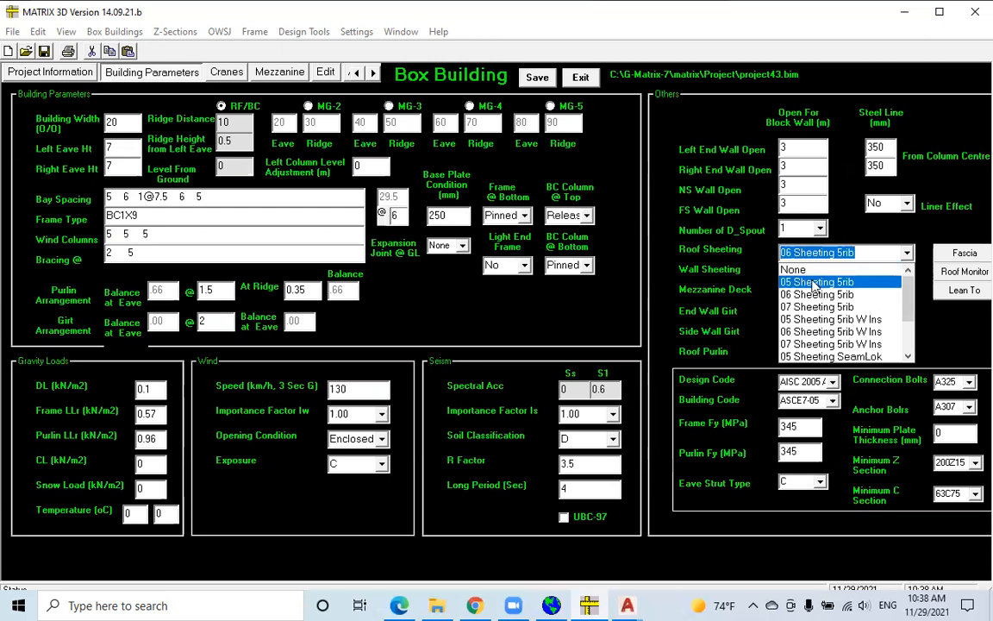
left_click(832, 282)
- Set the wall sheeting to 05 Sheeting 5rib and the mezzanine deck to 0.6 Galvanized
left_click(905, 271)
left_click(827, 297)
left_click(907, 291)
left_click(873, 329)
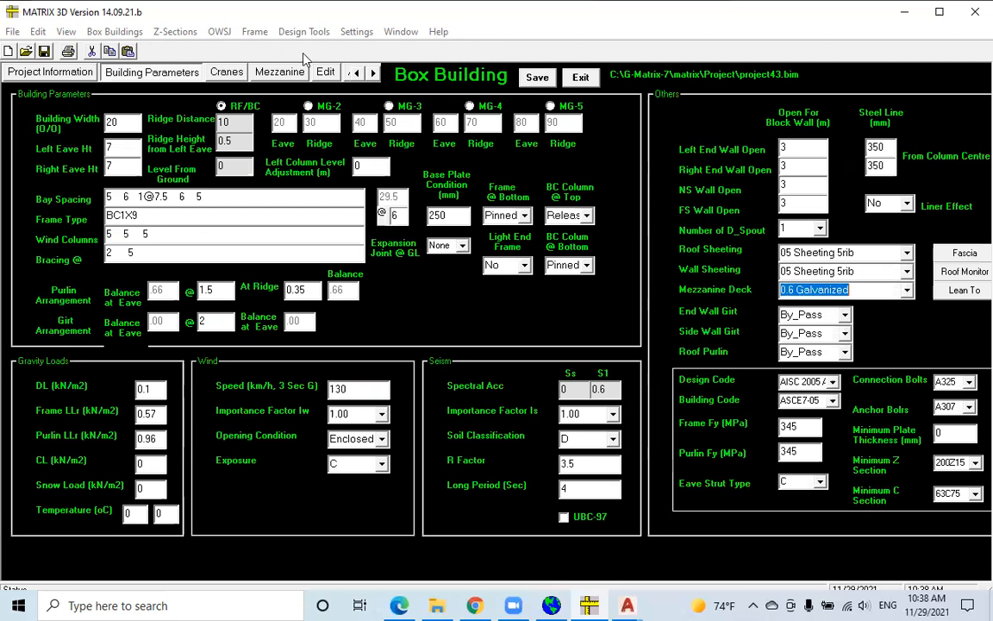
left_click(327, 74)
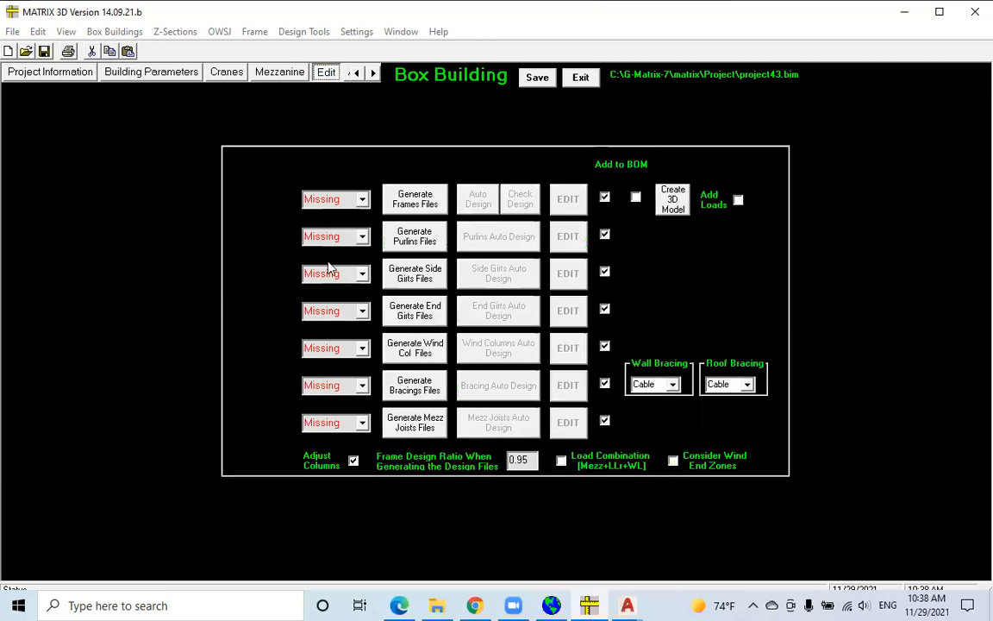
left_click(274, 73)
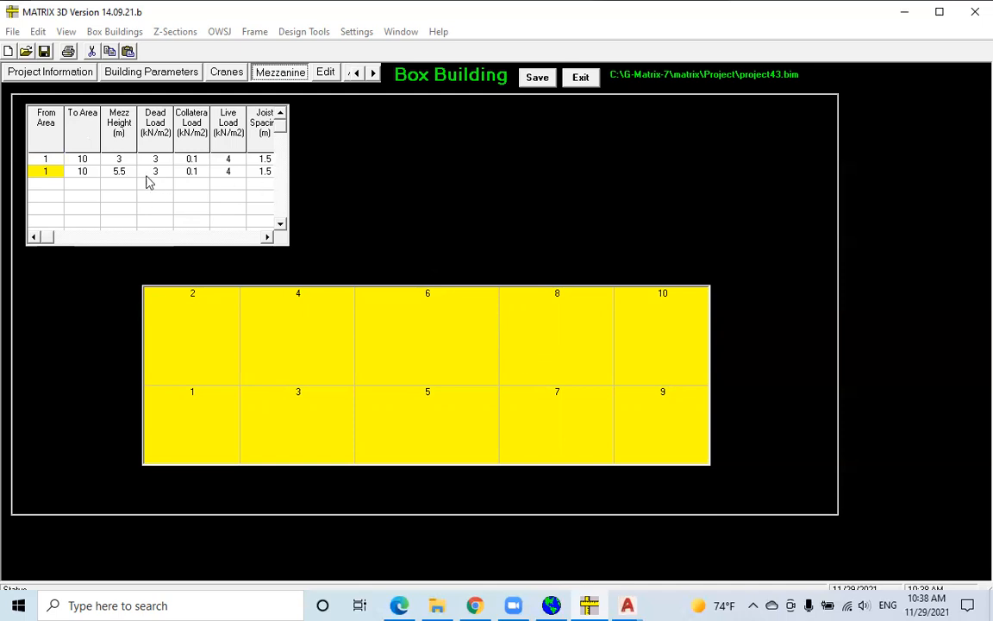
left_click(121, 158)
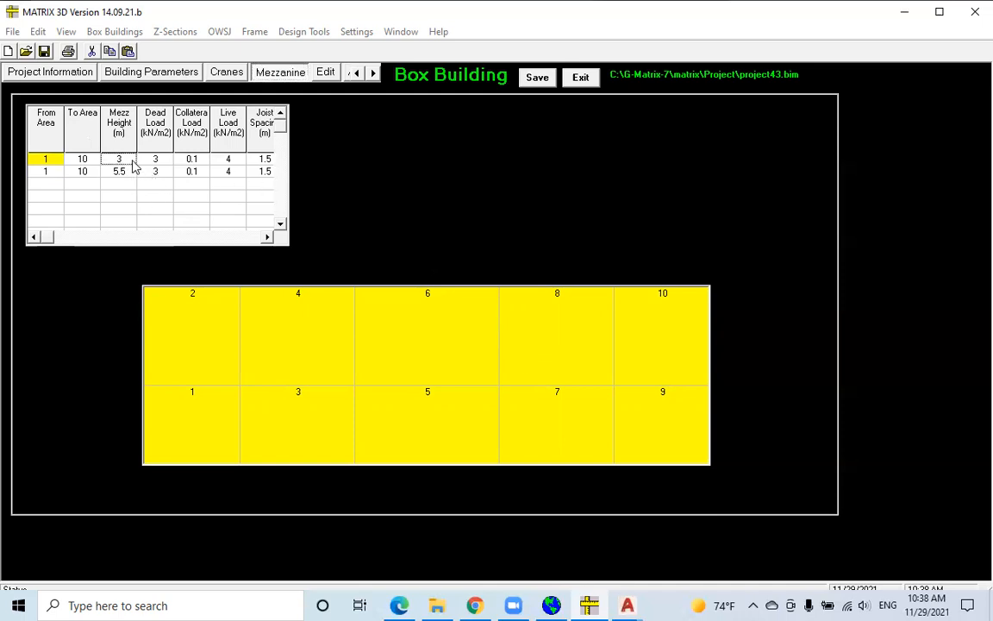
left_click(127, 172)
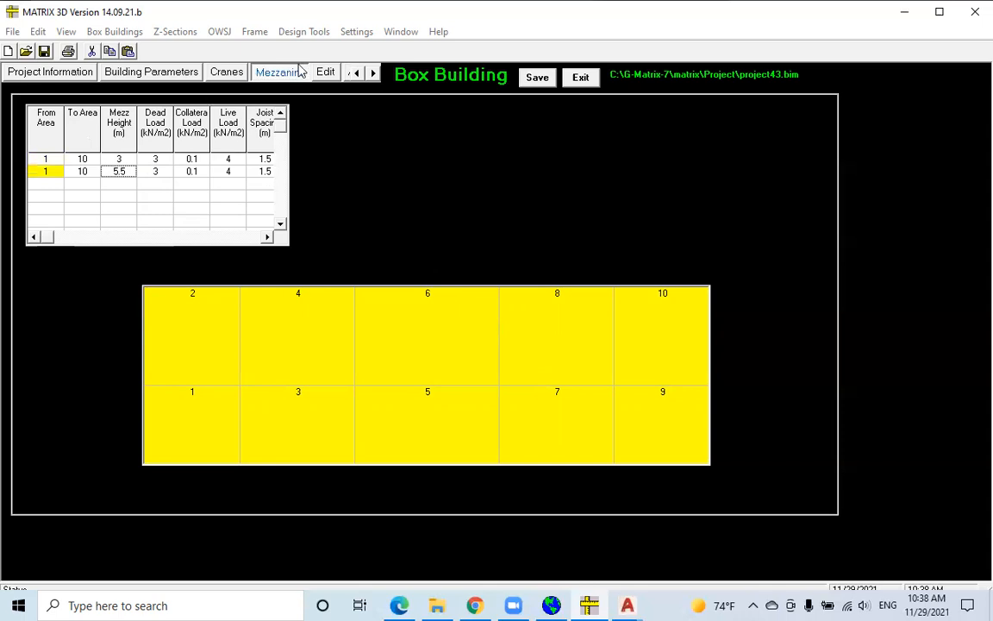
- Save the project and generate the frames files
left_click(327, 72)
left_click(538, 78)
left_click(416, 205)
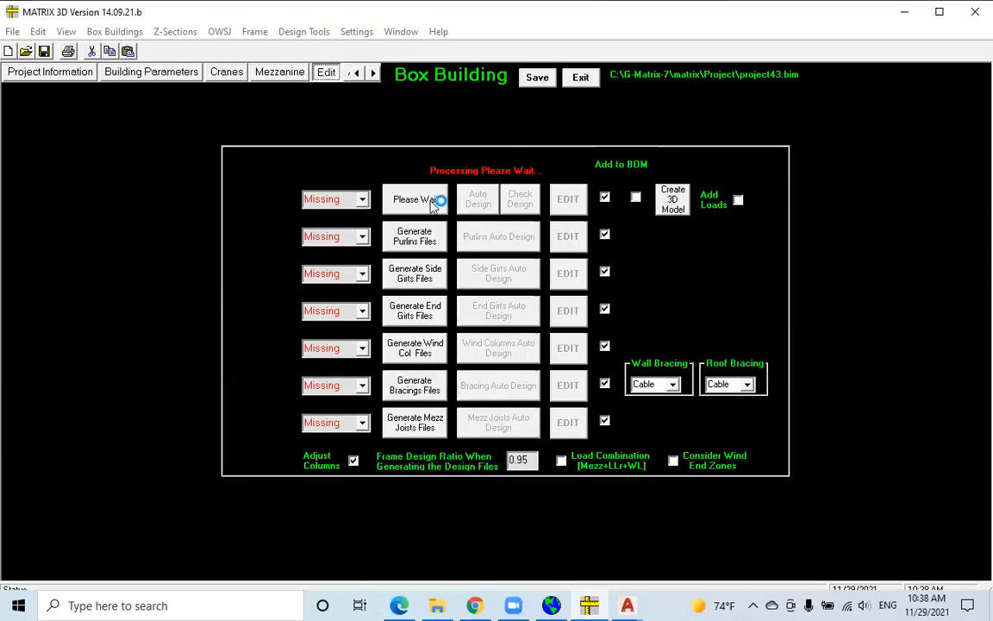
- Generate the design files for the purlins, side girts, end girts, wind columns, bracings and mezzanine joists
left_click(429, 243)
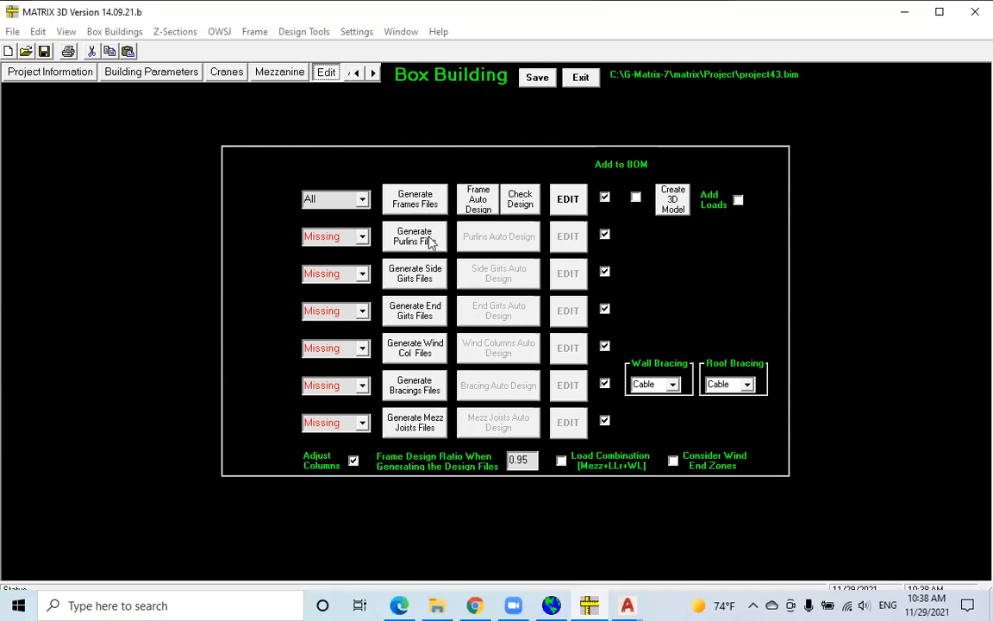
left_click(431, 274)
left_click(421, 315)
left_click(416, 349)
left_click(411, 384)
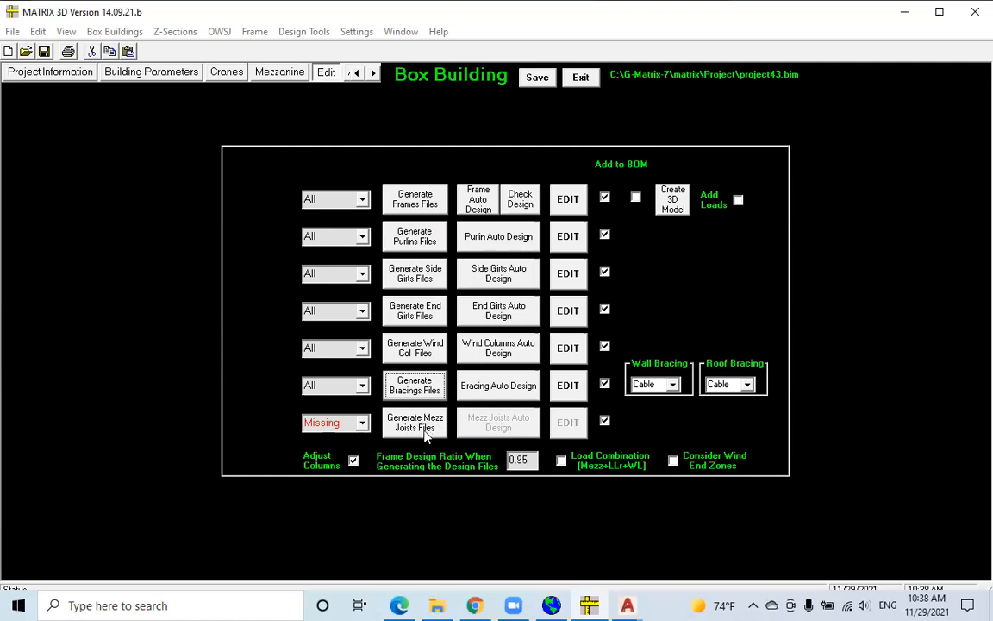
left_click(434, 429)
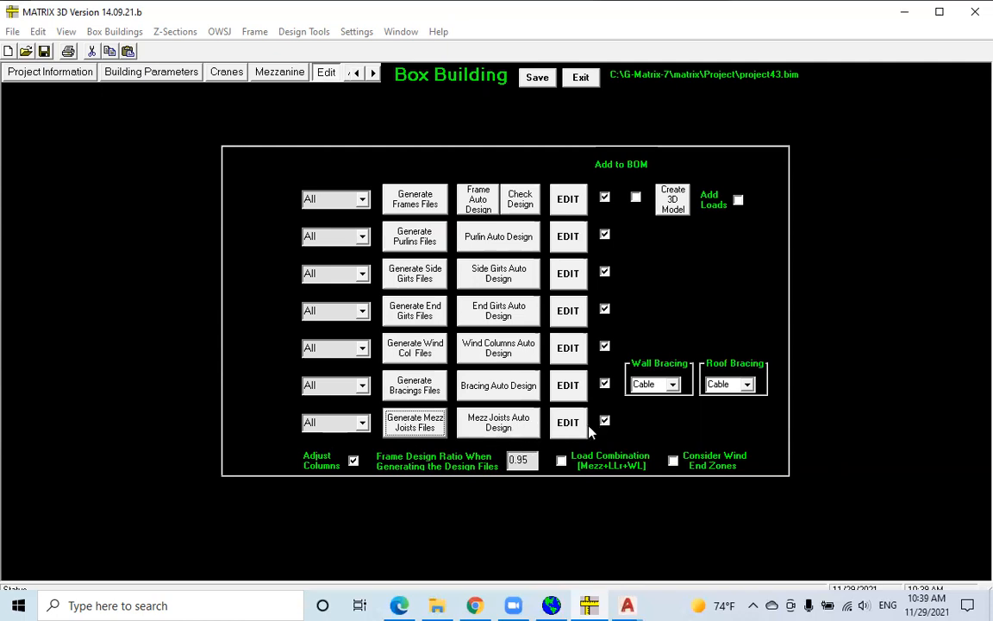
- Run the auto design for all frames and save the project
left_click(484, 200)
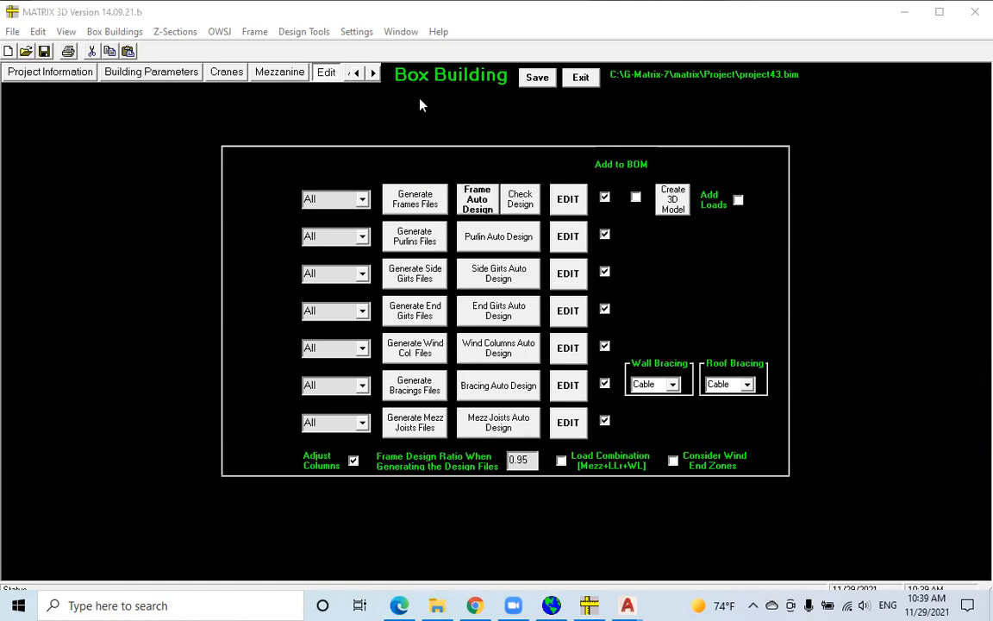
left_click(536, 77)
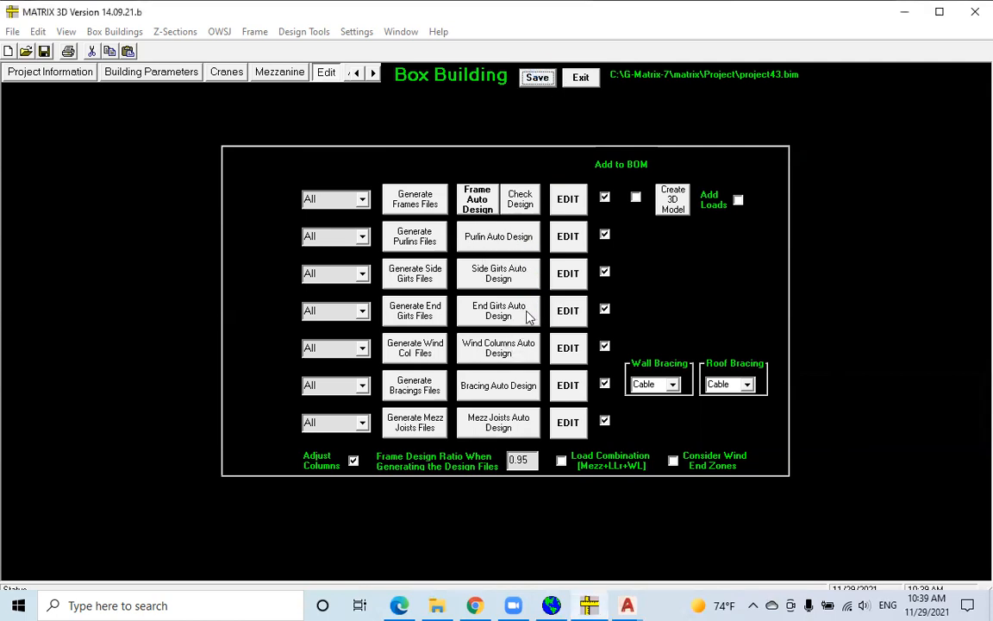
- Run the auto design for the purlins, side girts, end girts, wind columns and bracings
left_click(530, 385)
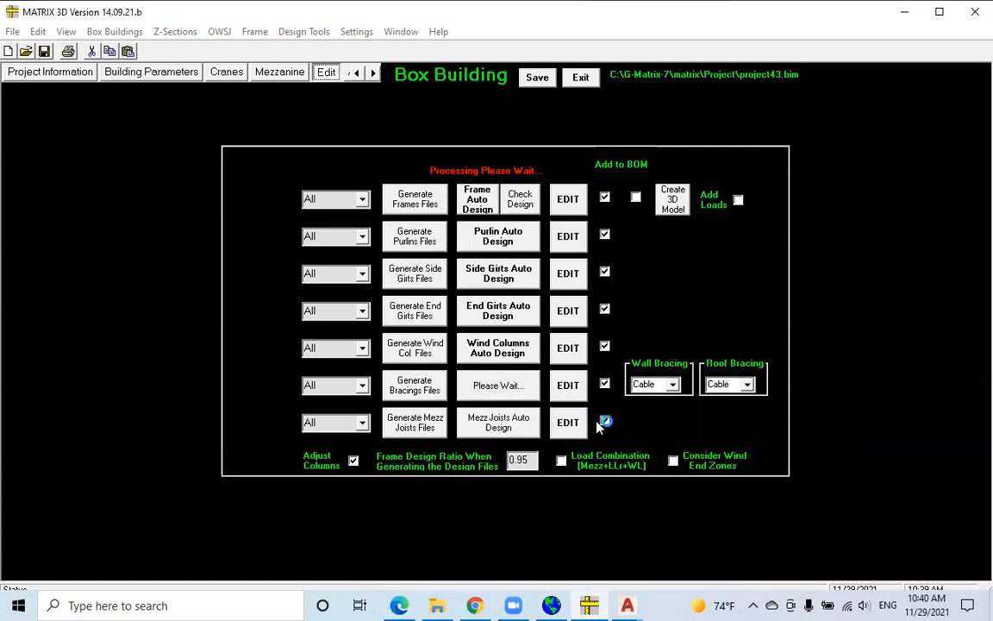
- Set the wall bracing to Angle, then regenerate the bracings files over the existing ones and rerun the bracing auto design
left_click(667, 384)
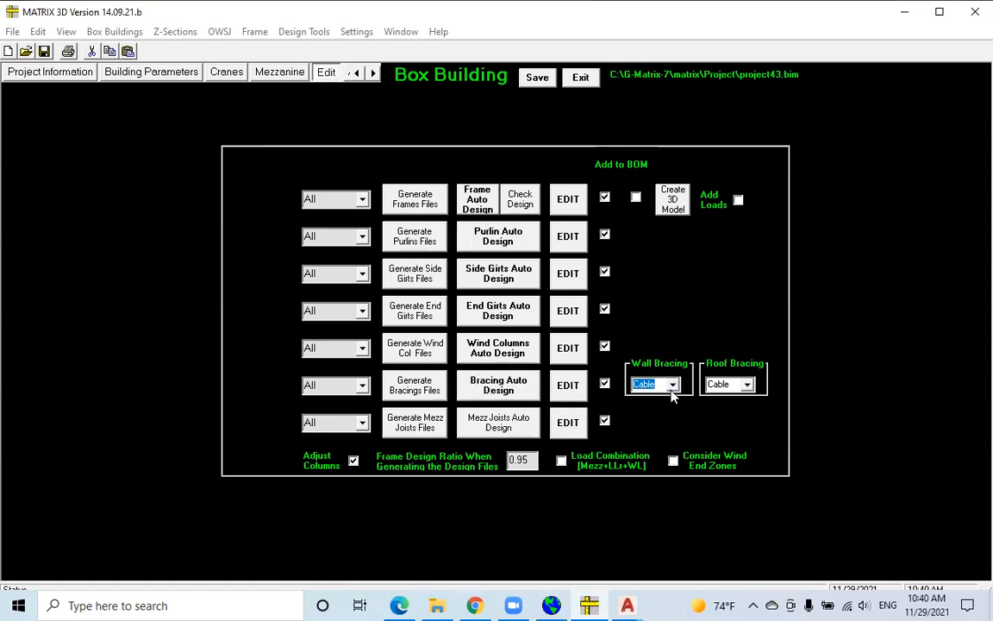
left_click(673, 384)
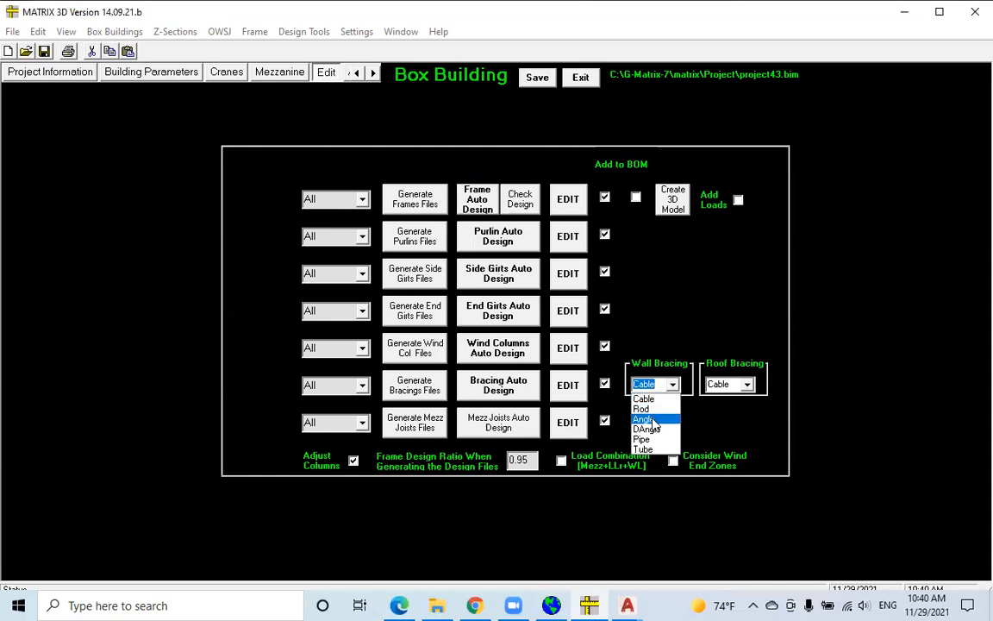
left_click(648, 420)
left_click(419, 385)
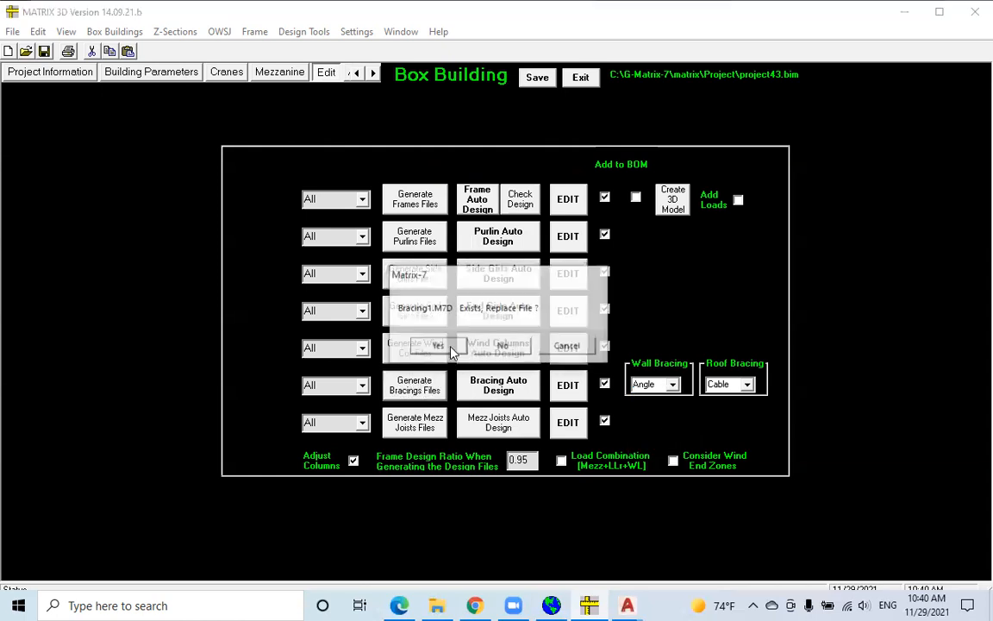
left_click(440, 346)
left_click(500, 385)
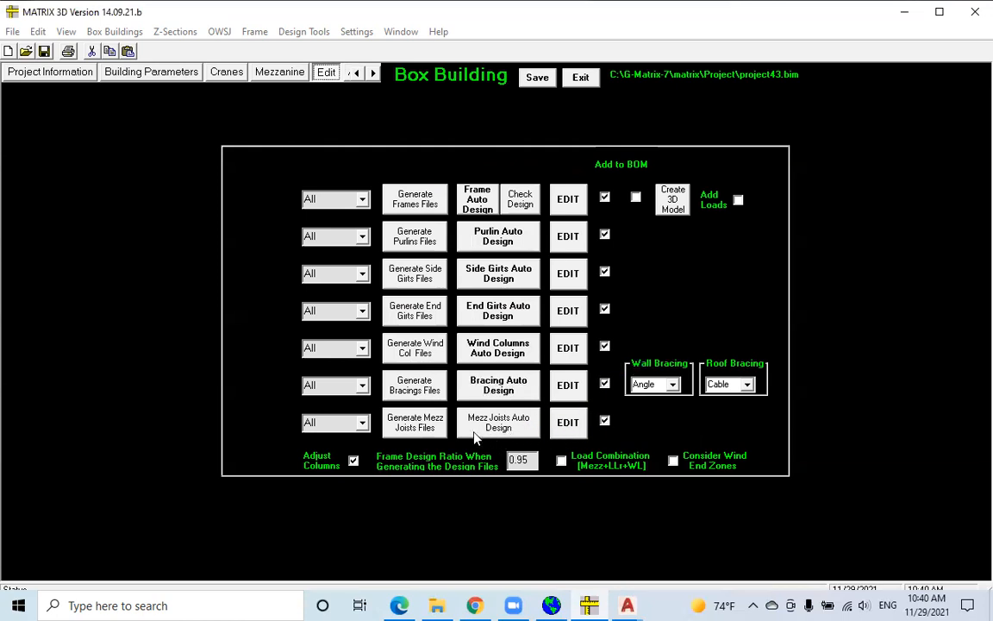
- Regenerate the mezzanine joists files, replacing all the existing ones
left_click(437, 431)
left_click(445, 349)
left_click(451, 351)
left_click(453, 351)
left_click(453, 352)
left_click(452, 351)
left_click(452, 352)
left_click(451, 351)
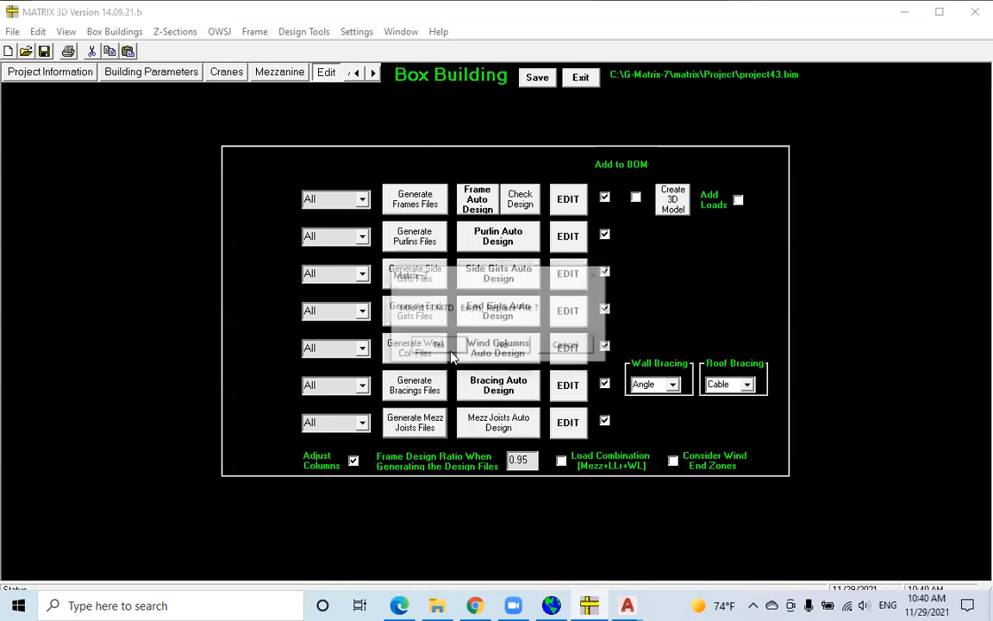
left_click(452, 352)
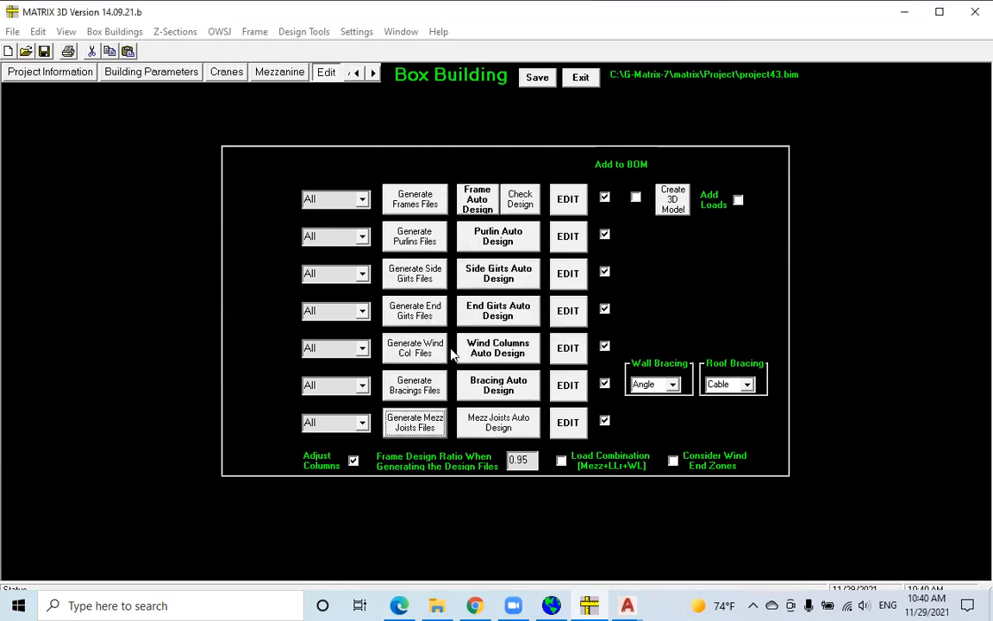
- Run the auto design for the mezzanine joists, saving the project before and after it
left_click(537, 78)
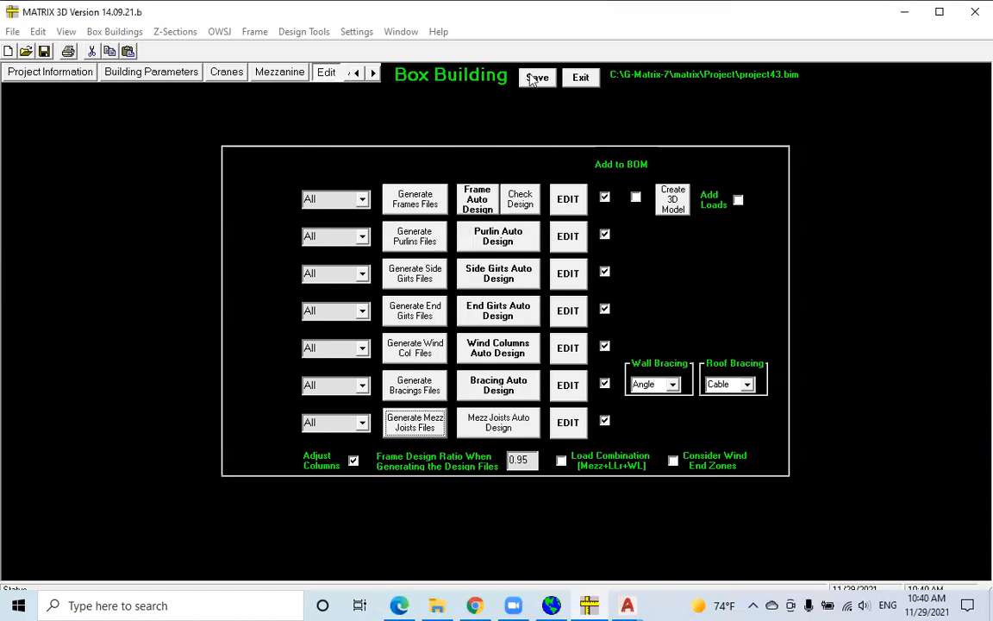
left_click(524, 422)
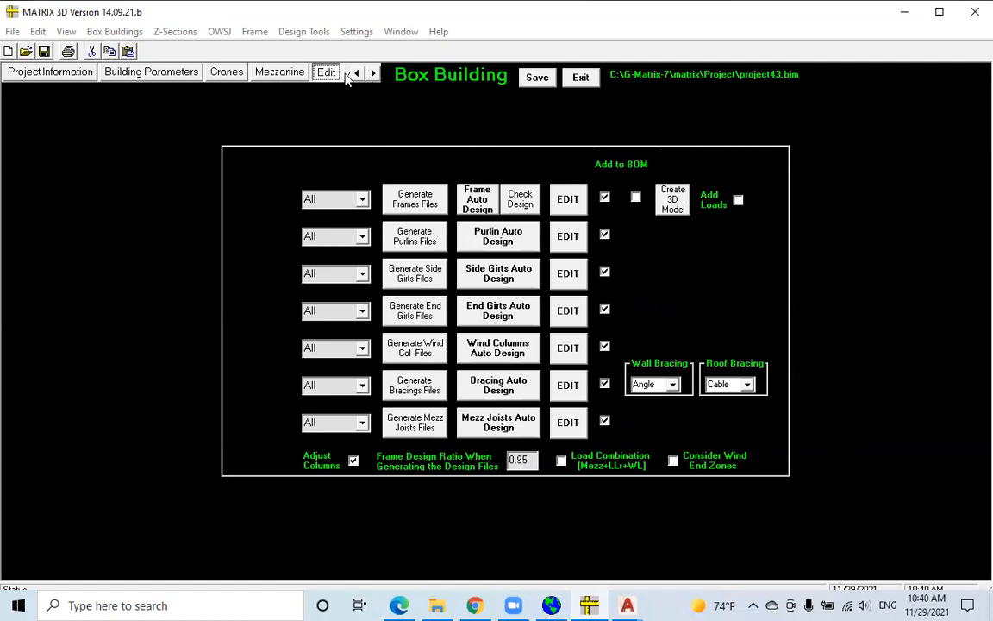
left_click(545, 80)
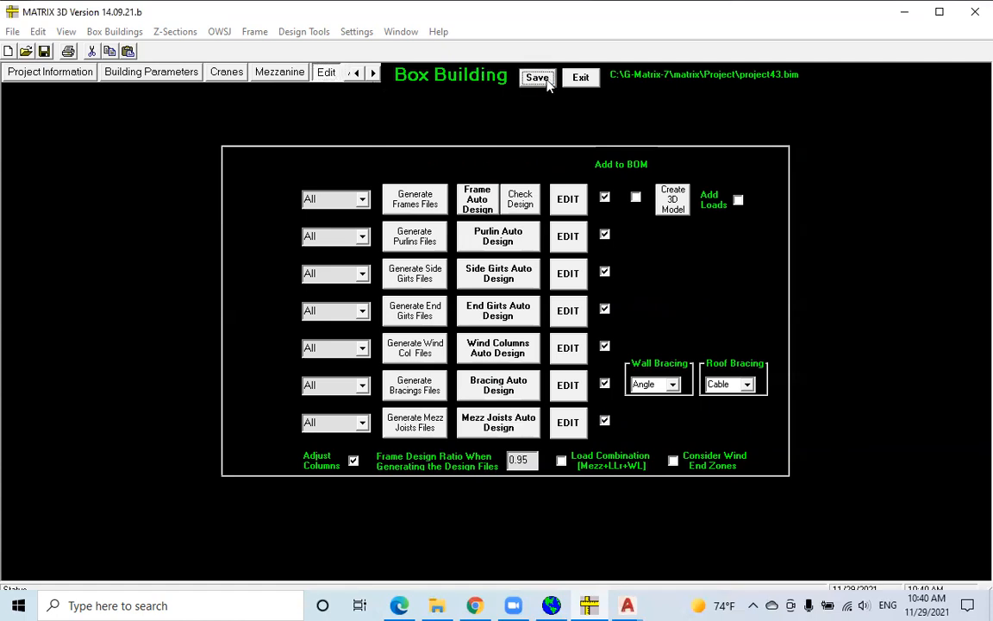
- Generate the building's drawings with section sizes shown
left_click(373, 73)
left_click(373, 73)
left_click(277, 74)
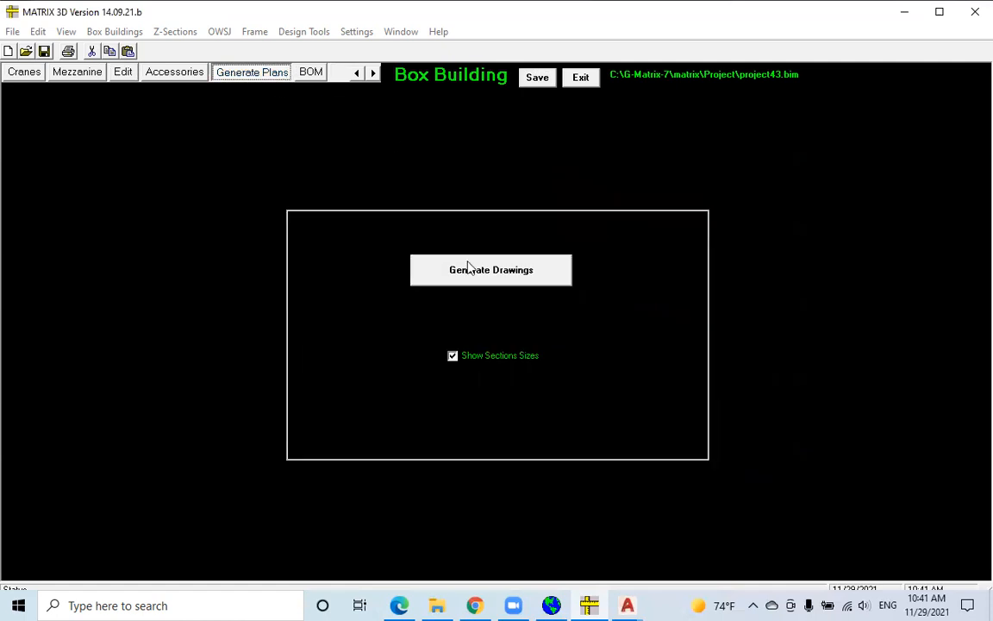
left_click(519, 271)
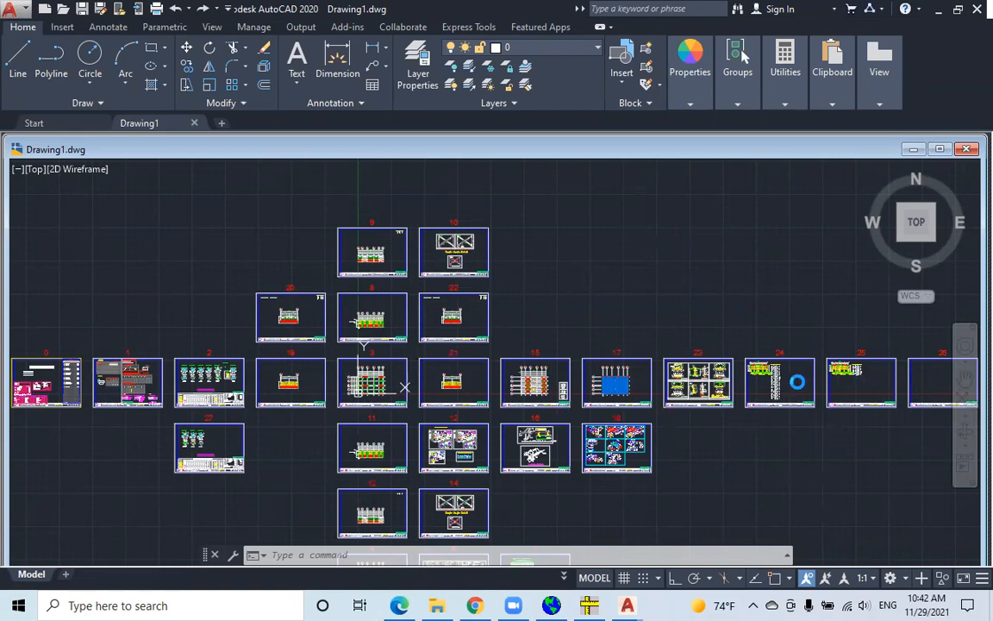
- Examine the generated sheets in AutoCAD, checking the Frame 1, 6 elevation and support reactions on sheet 24
scroll(798, 382, "up", 7)
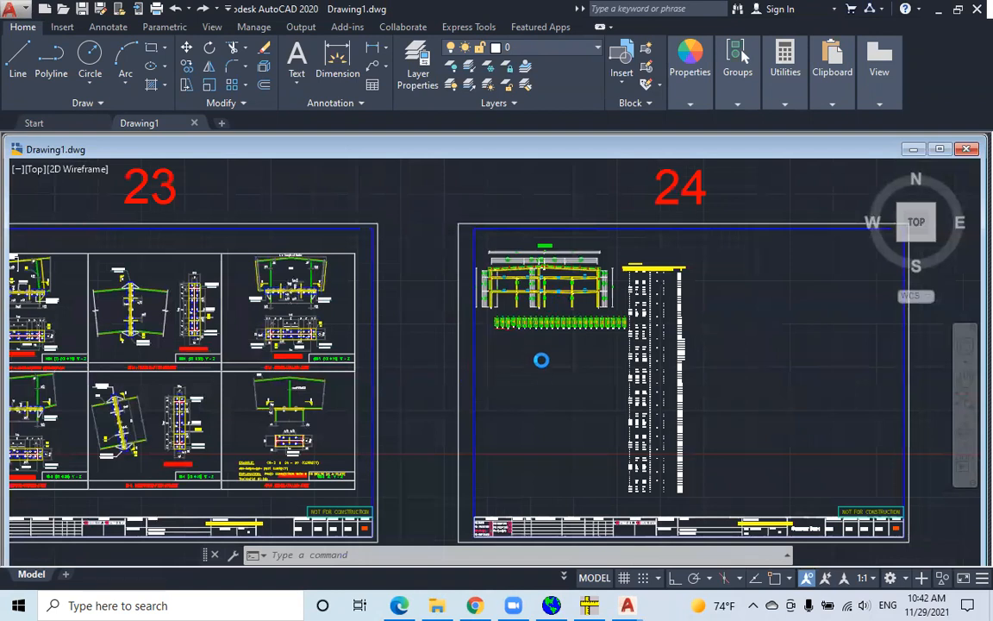
scroll(542, 362, "down", 7)
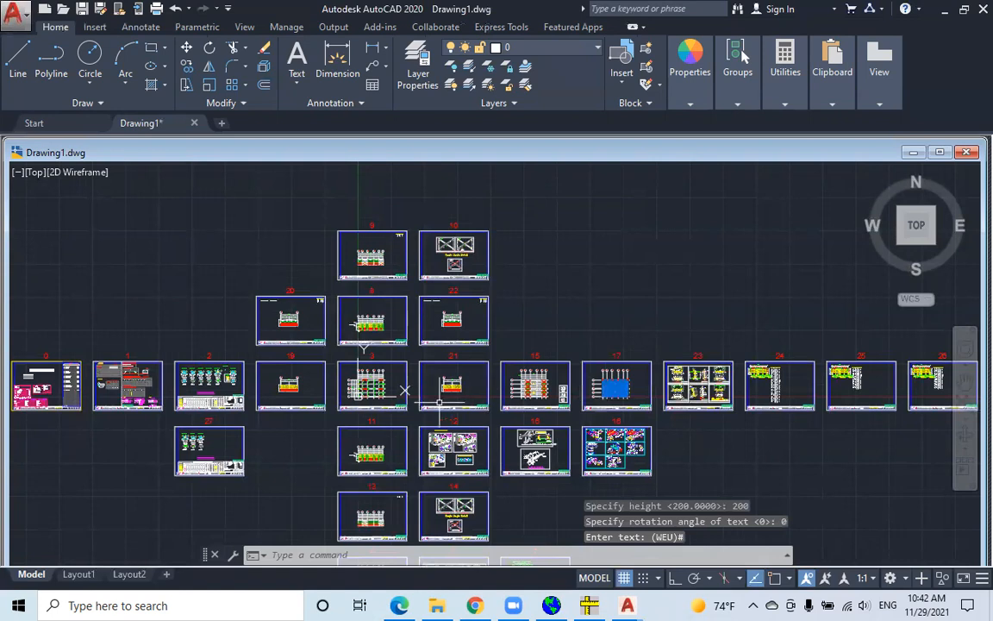
middle_click_drag(748, 392, 719, 392)
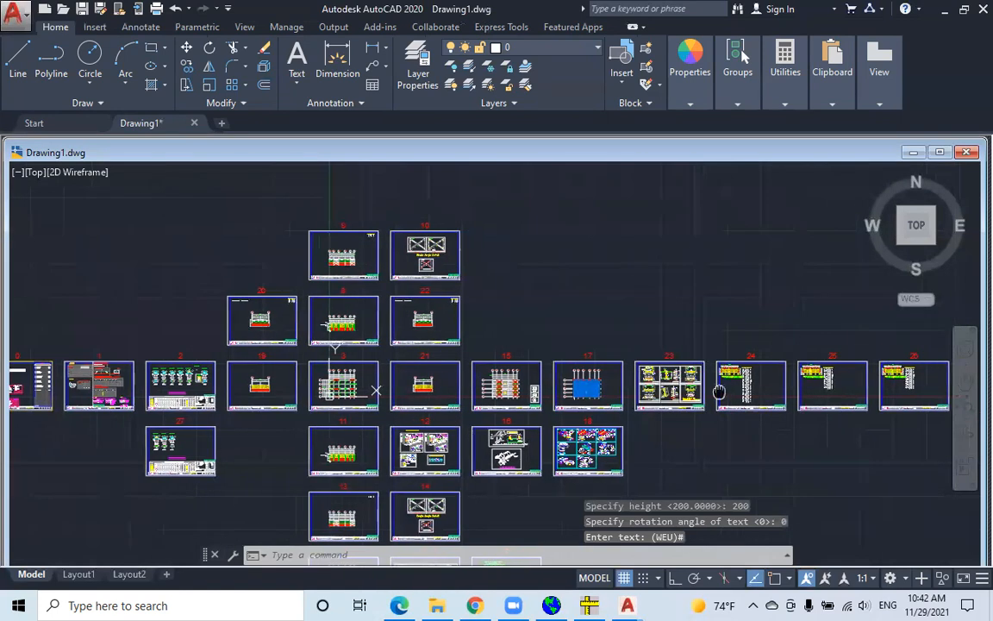
scroll(719, 392, "up", 10)
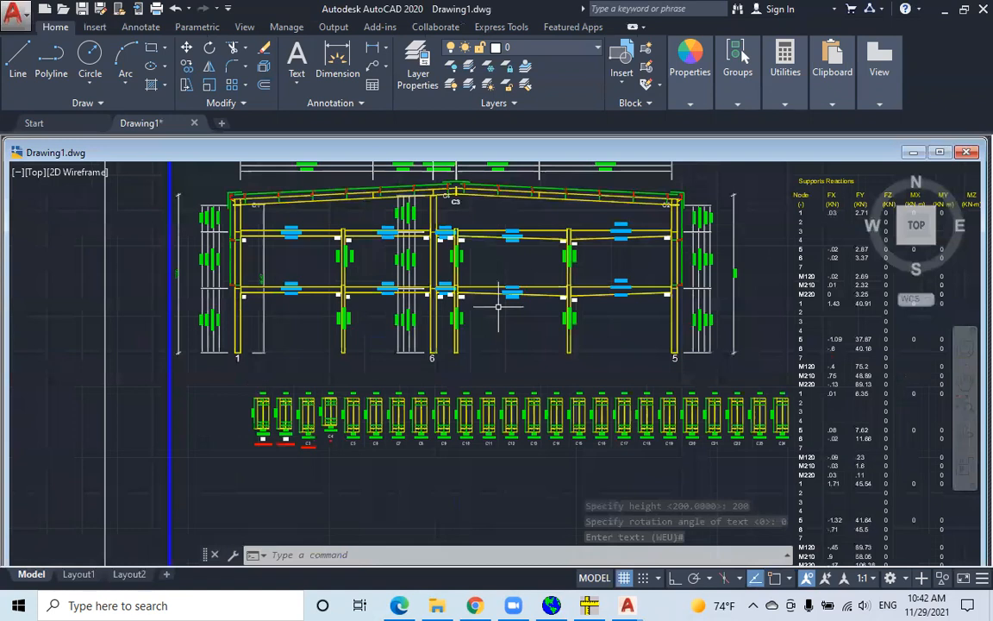
middle_click_drag(498, 307, 513, 351)
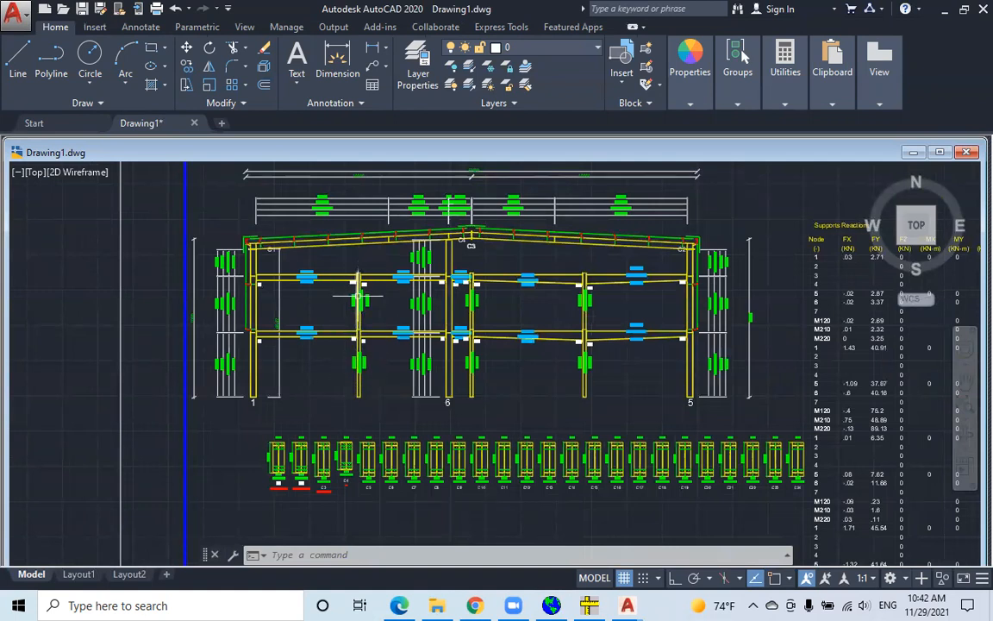
scroll(361, 365, "down", 2)
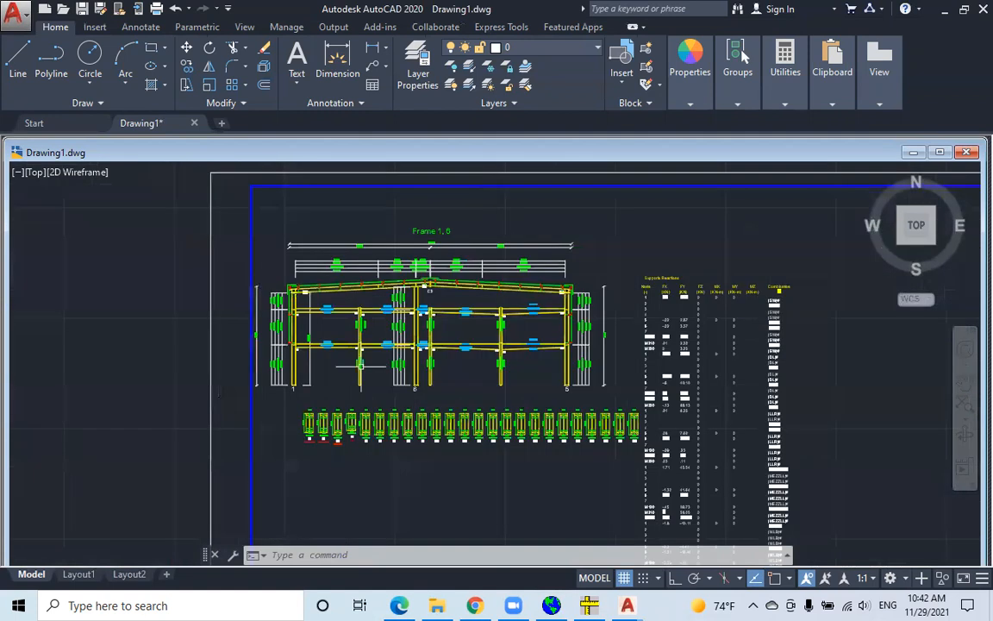
scroll(360, 366, "down", 2)
scroll(518, 412, "up", 3)
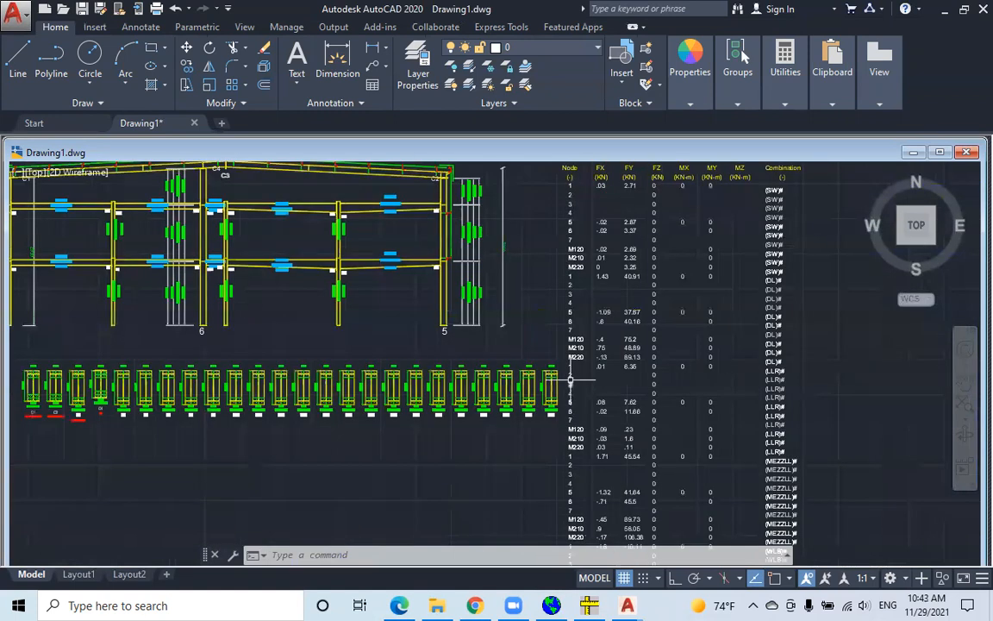
- Examine the Frame 3, 4 elevation on sheet 26 for the shape of its columns and rafters
scroll(570, 380, "down", 3)
middle_click_drag(570, 380, 262, 373)
scroll(655, 379, "up", 5)
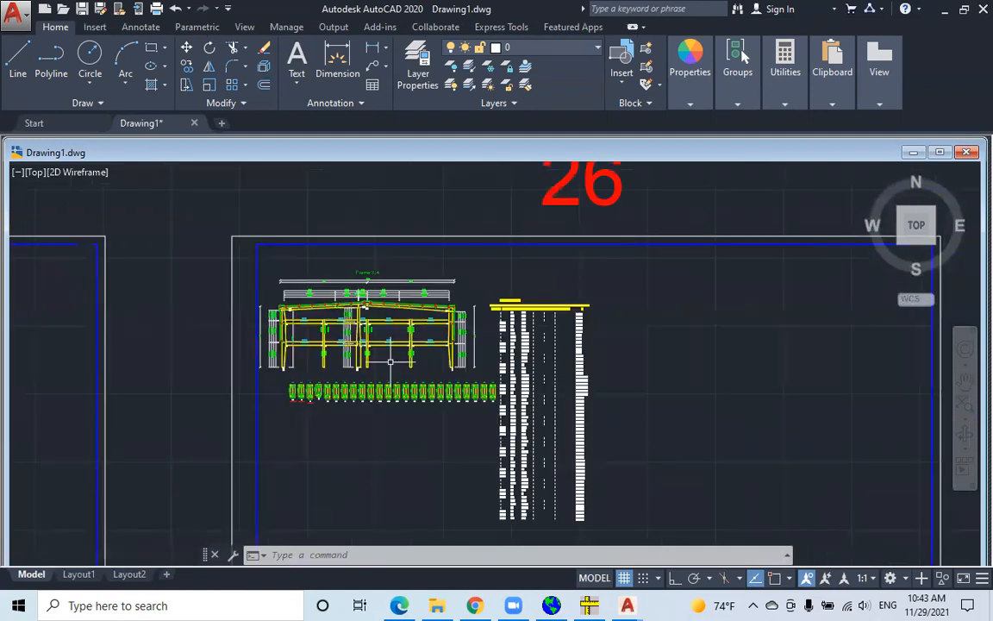
middle_click_drag(389, 361, 388, 341)
scroll(387, 329, "down", 4)
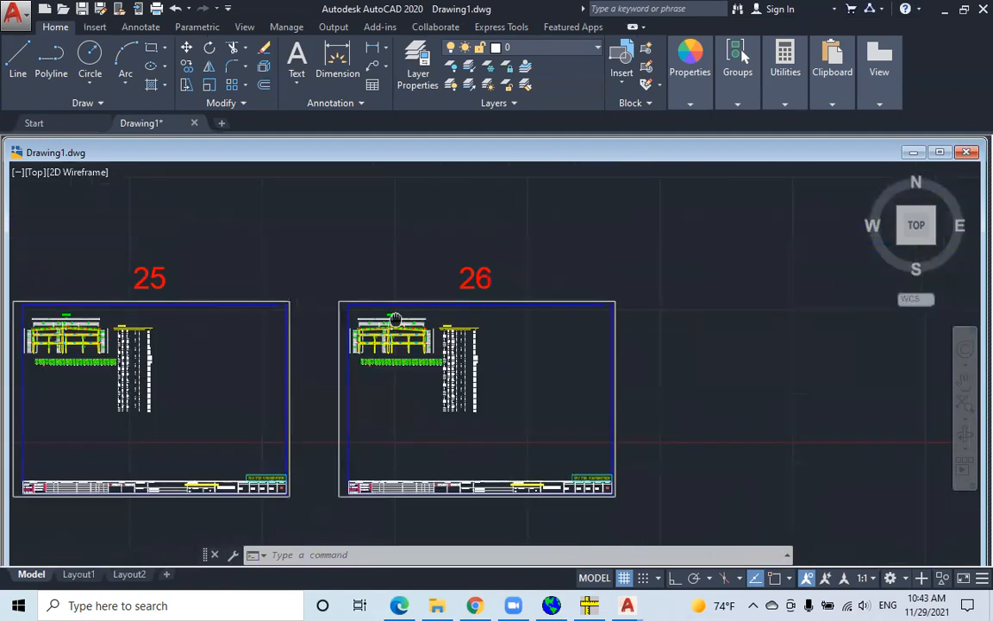
scroll(439, 344, "up", 4)
scroll(439, 345, "up", 2)
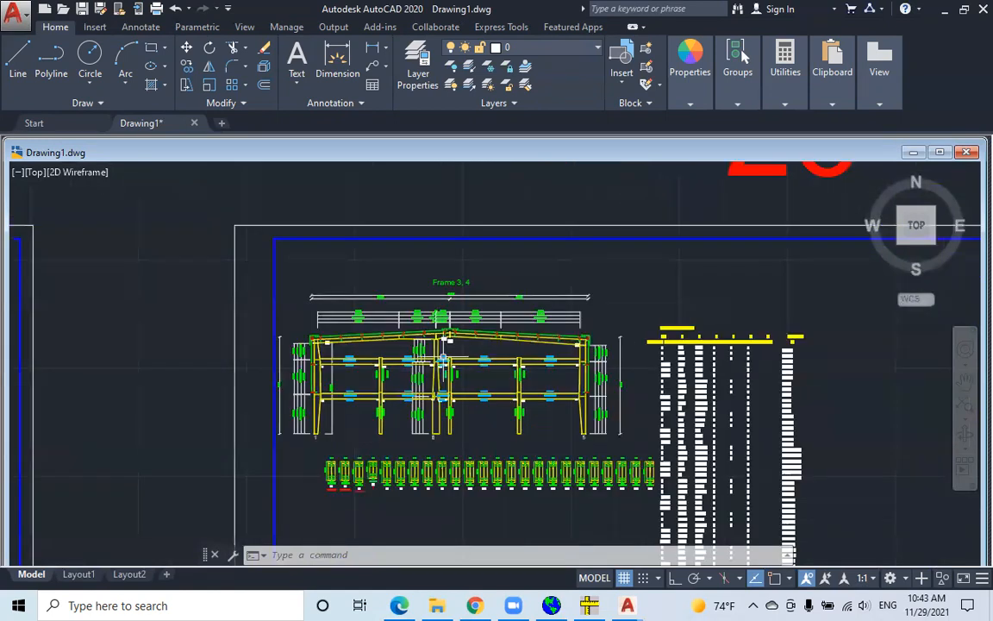
- Switch back to MATRIX 3D and open the Frame3.M7D design file for editing
key("alt+Tab")
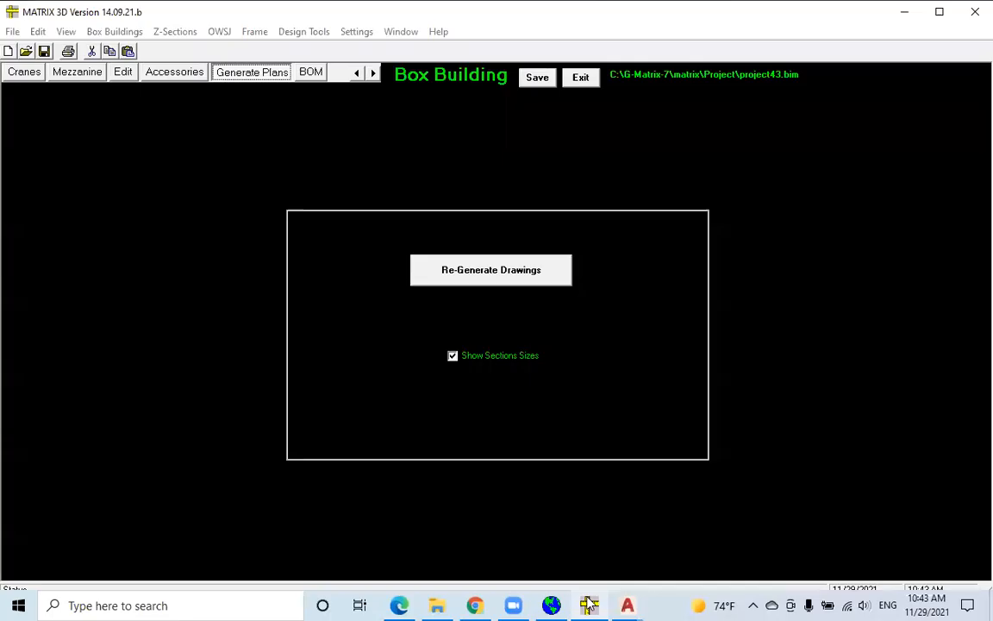
left_click(122, 73)
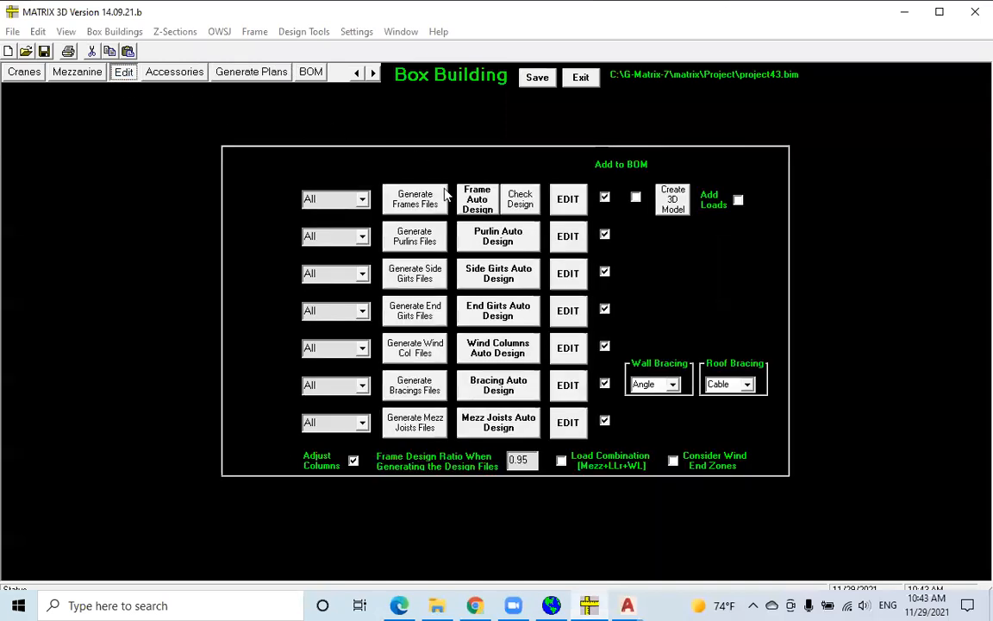
left_click(562, 198)
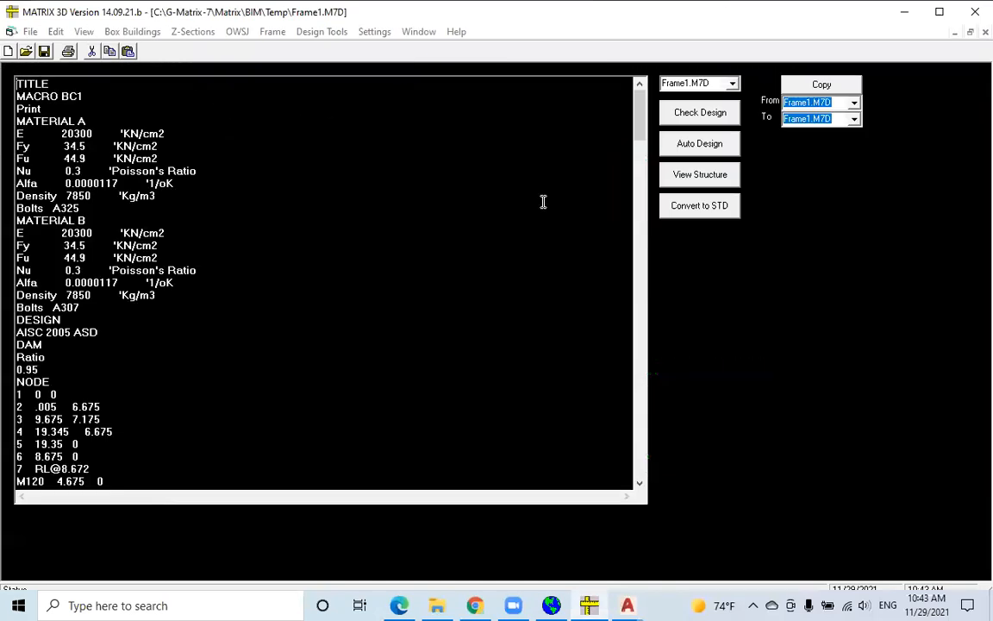
left_click(732, 84)
left_click(685, 117)
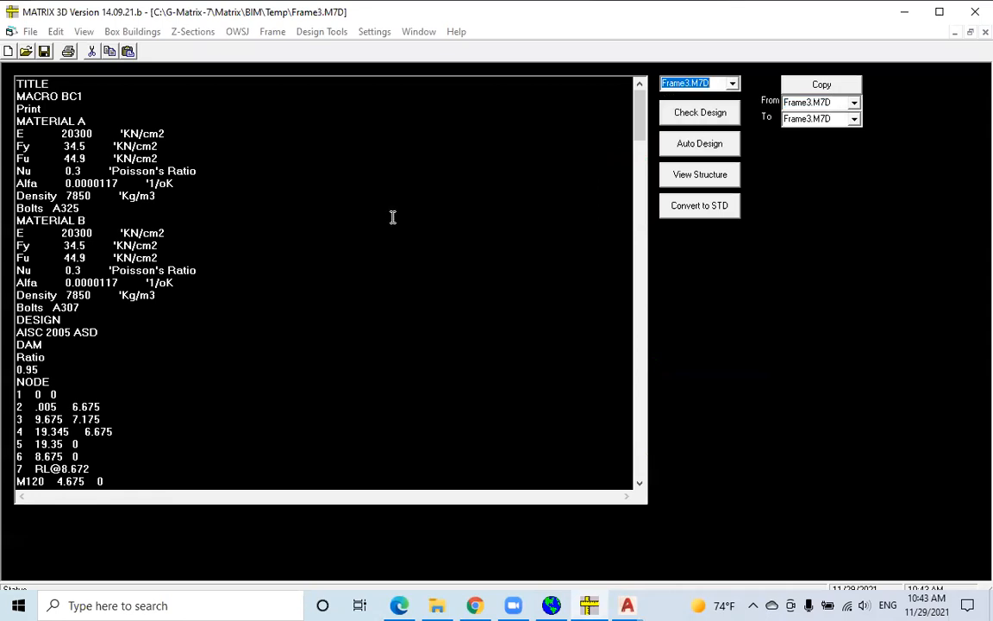
- Set the end depth of the third tapered segment to 400 in both member CL and member RL
scroll(386, 255, "down", 2)
scroll(382, 263, "down", 13)
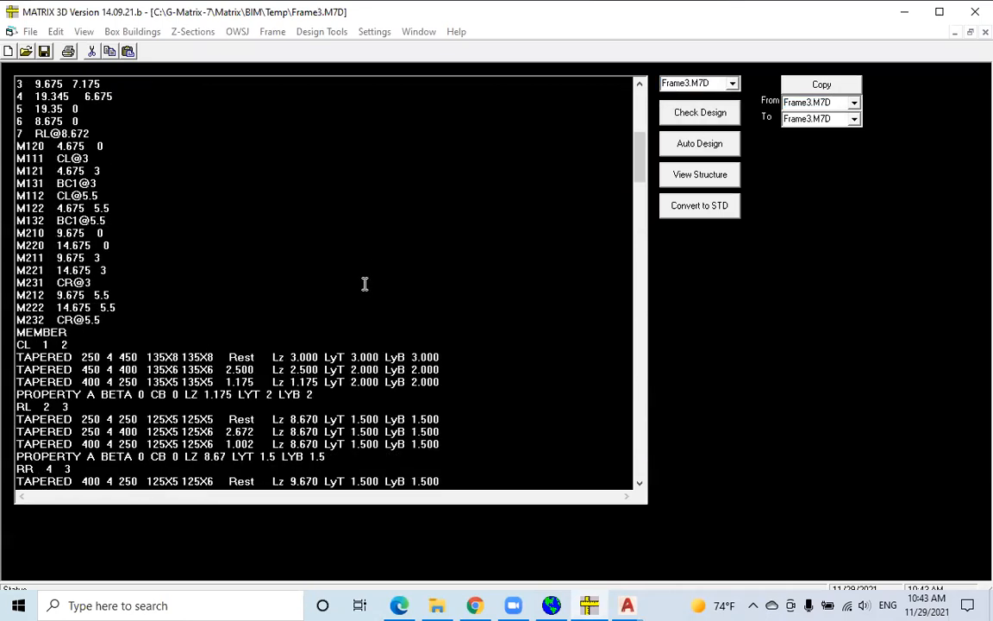
left_click(119, 159)
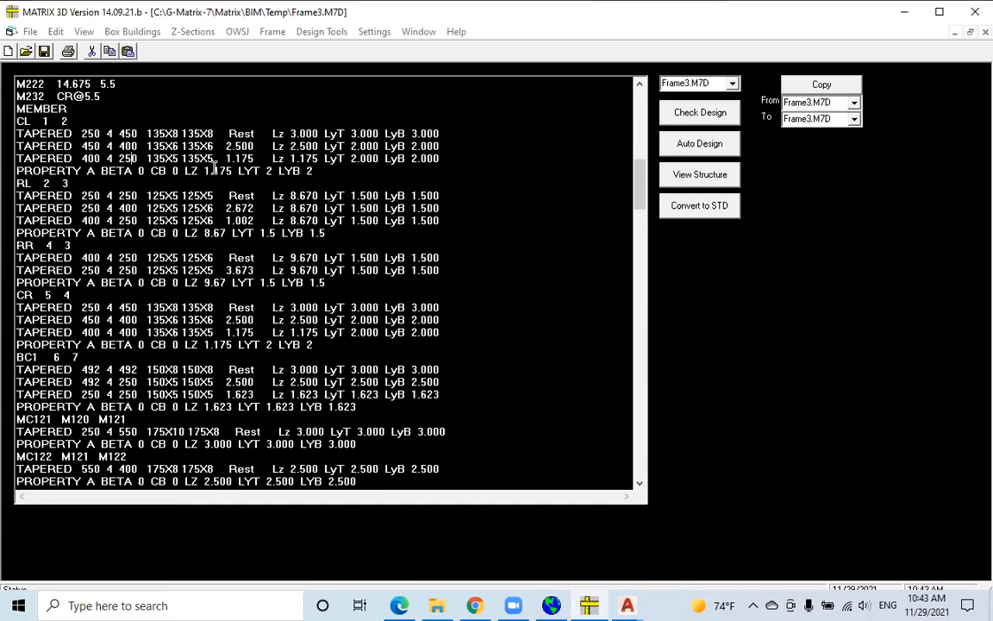
key("BackSpace")
key("BackSpace")
type("40")
key("Down")
key("Down")
key("Down")
key("Down")
key("BackSpace")
key("BackSpace")
type("40")
- Try an end depth of 400 on member RR's first tapered segment, then restore 250 on both RR segments
key("Down")
key("Down")
key("Down")
key("BackSpace")
key("BackSpace")
type("40")
key("Left")
key("Left")
key("Left")
key("Left")
key("Down")
key("BackSpace")
key("BackSpace")
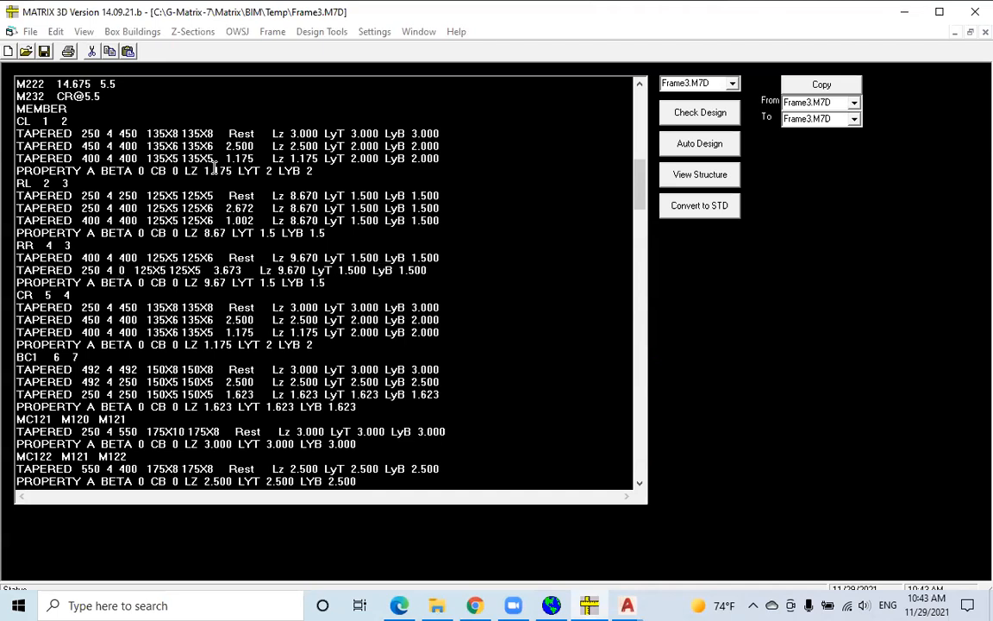
type("25")
key("Up")
key("BackSpace")
key("BackSpace")
type("25")
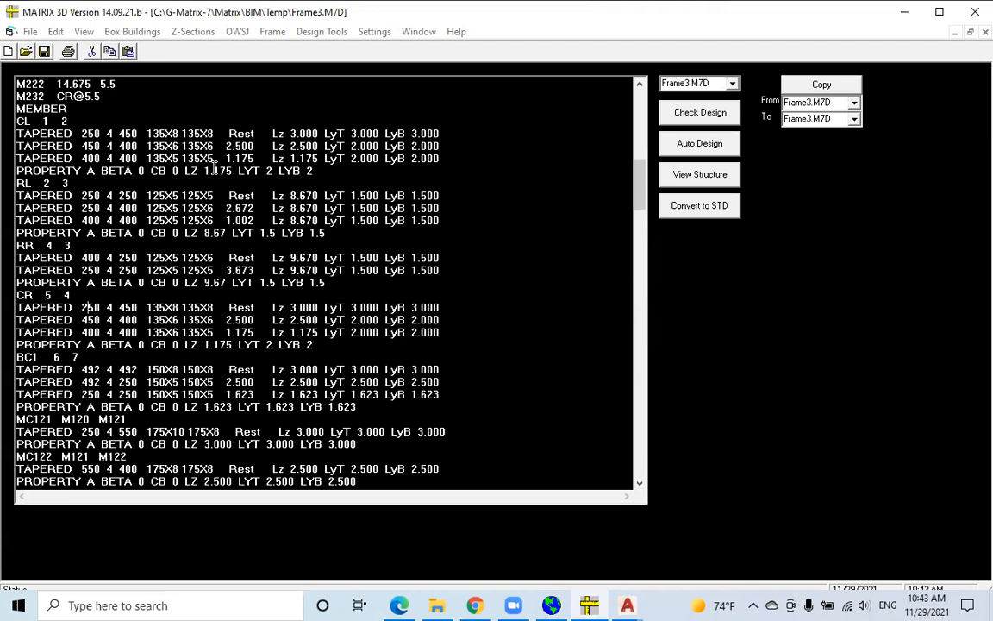
- Make member CR straight by setting all three of its tapered segments to a depth of 450 at both ends
key("BackSpace")
key("BackSpace")
type("4")
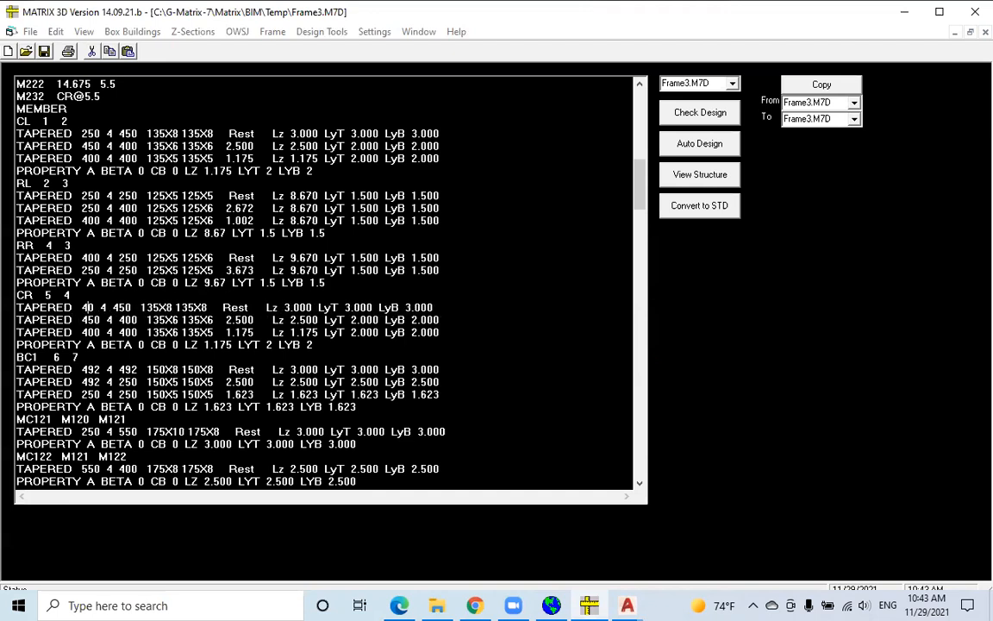
type("50")
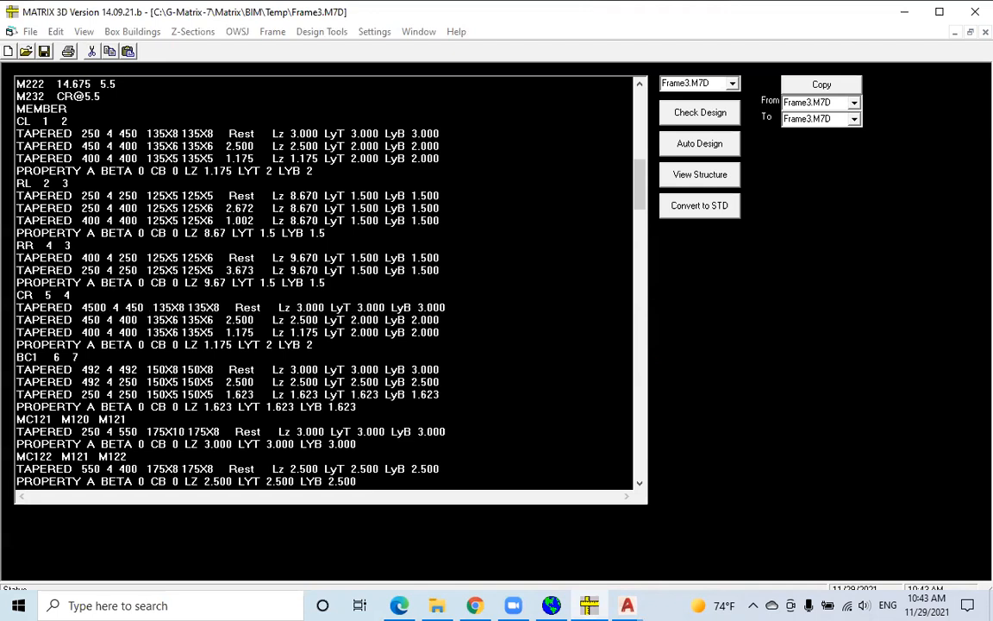
key("Delete")
key("Down")
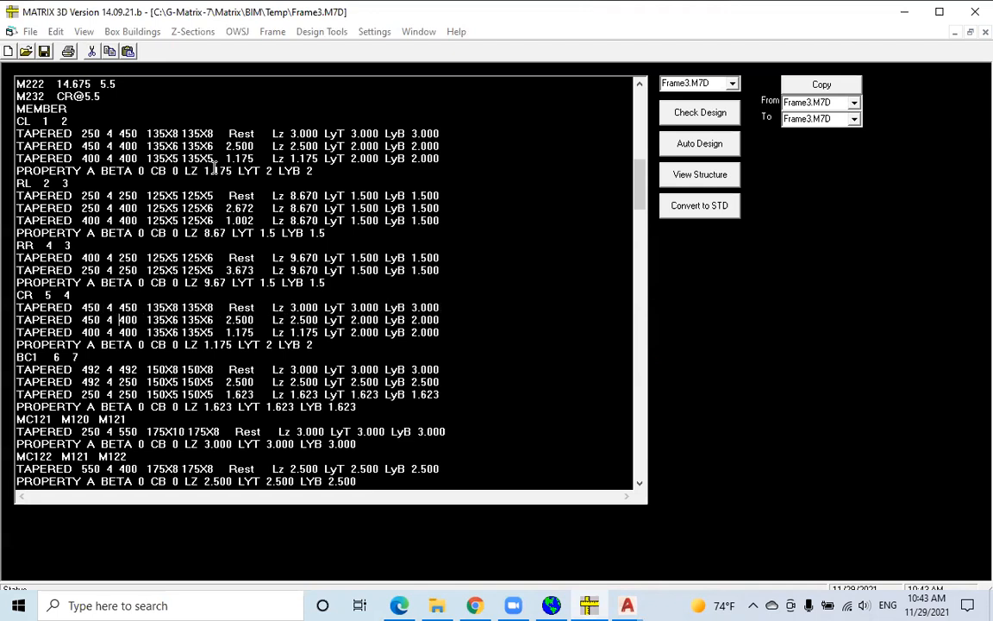
key("BackSpace")
type("5")
key("Down")
key("BackSpace")
type("5")
key("Down")
key("BackSpace")
type("5")
- Set the start depth of all three tapered segments of member BC1 to 450
key("Down")
key("Down")
key("Down")
key("Down")
key("Down")
key("Down")
key("Down")
key("Down")
key("Down")
key("Down")
key("Down")
key("Down")
key("Down")
key("Down")
key("Down")
key("Down")
key("Down")
key("Down")
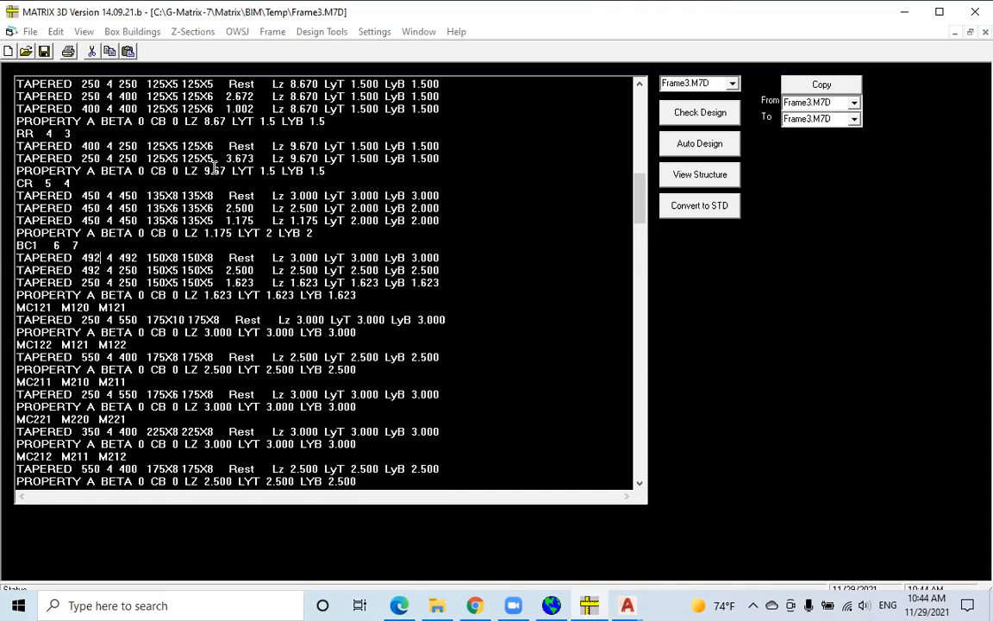
key("BackSpace")
key("BackSpace")
key("BackSpace")
type("450")
key("Down")
key("BackSpace")
key("BackSpace")
key("BackSpace")
type("4 250")
key("Down")
key("BackSpace")
key("BackSpace")
key("BackSpace")
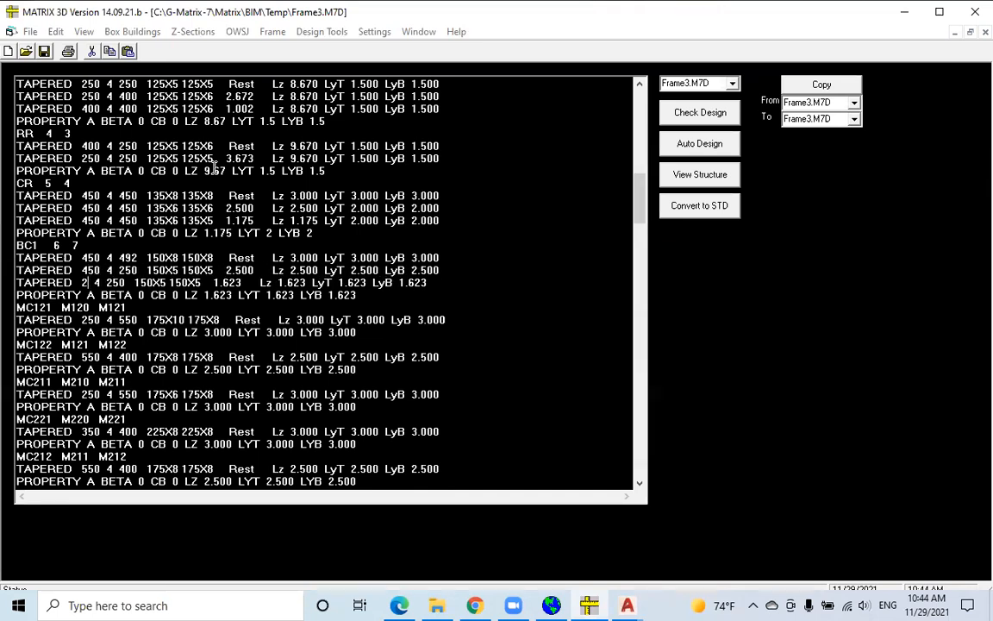
type("450")
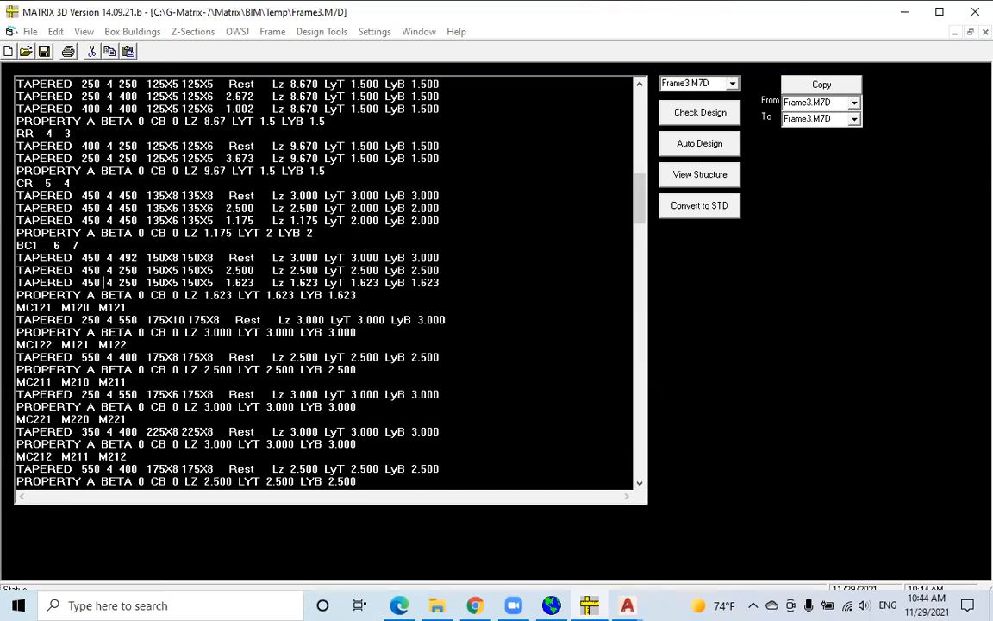
- Set the end depth of all three tapered segments of member BC1 to 450
key("Up")
key("Right")
key("Right")
key("BackSpace")
type("5")
key("BackSpace")
type("0")
key("Down")
key("BackSpace")
key("BackSpace")
key("BackSpace")
type("450")
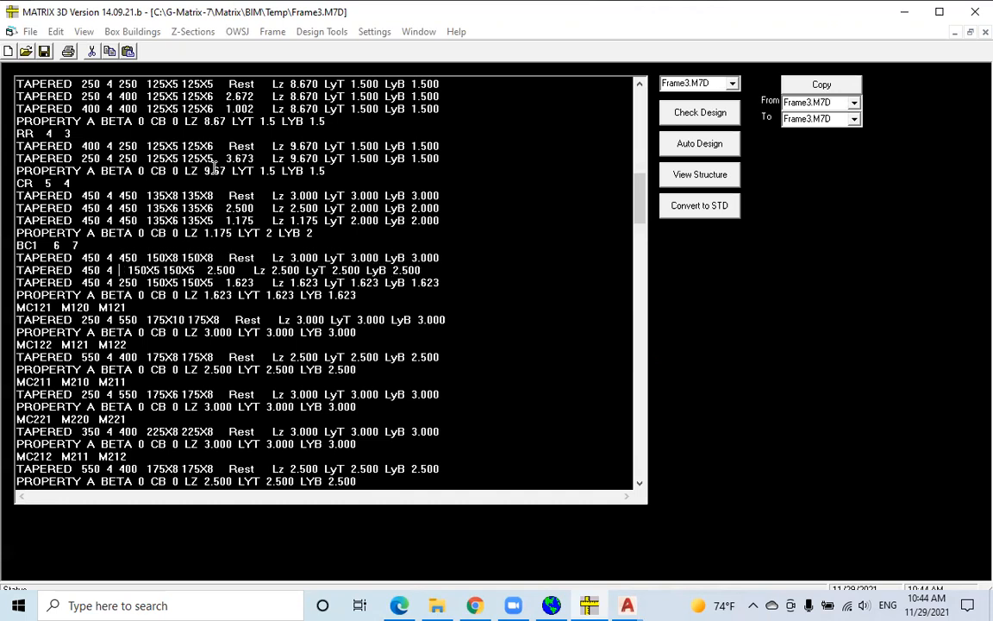
key("Down")
key("BackSpace")
key("BackSpace")
key("BackSpace")
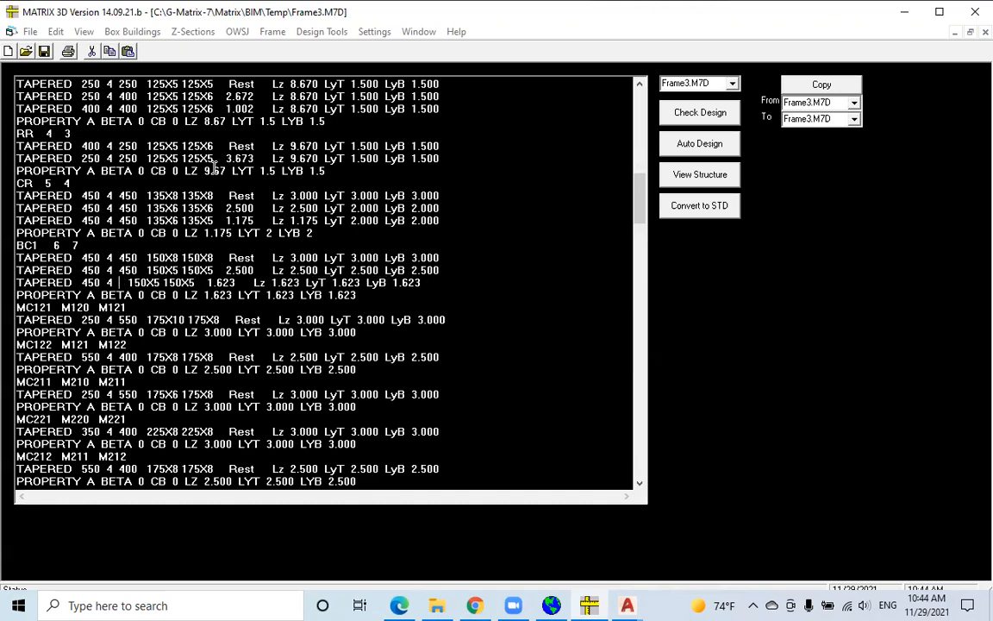
type("450")
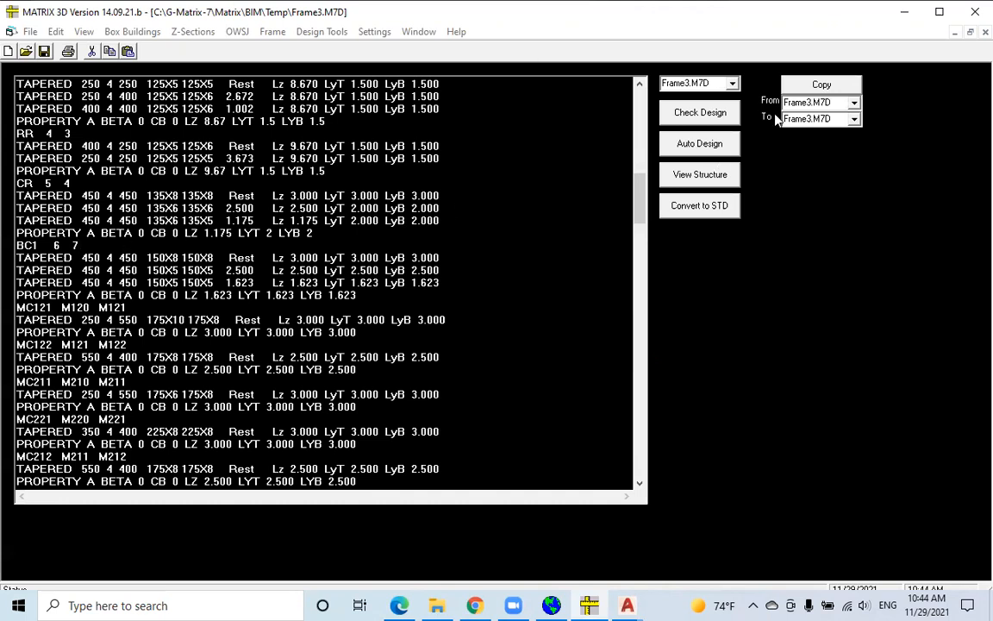
- Copy the edited Frame3.M7D design to Frame4.M7D, using Frame4.M7D as both ends of the target range
left_click(855, 103)
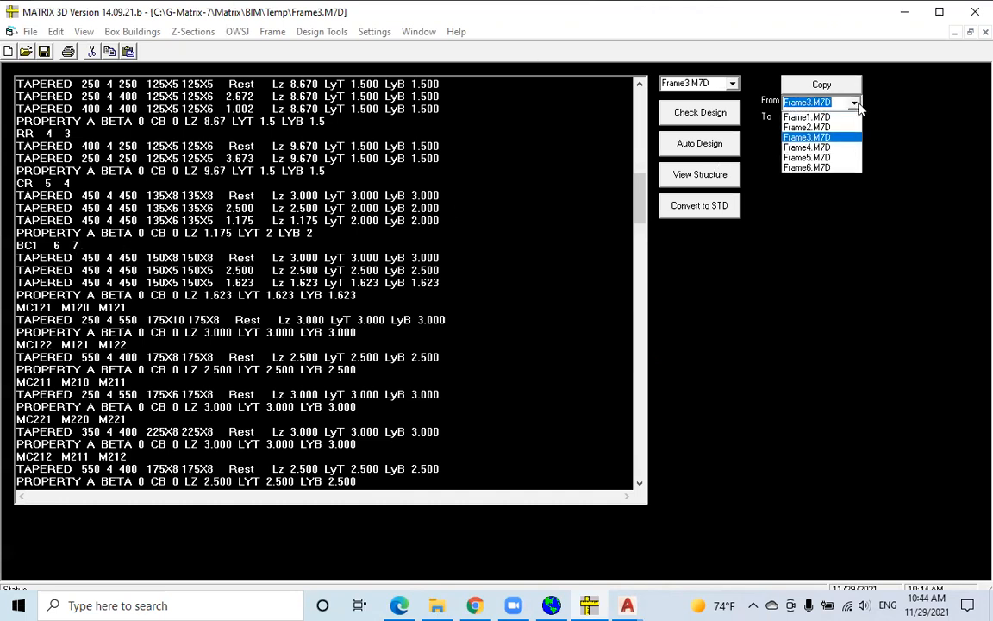
left_click(811, 147)
left_click(853, 119)
left_click(814, 163)
left_click(849, 86)
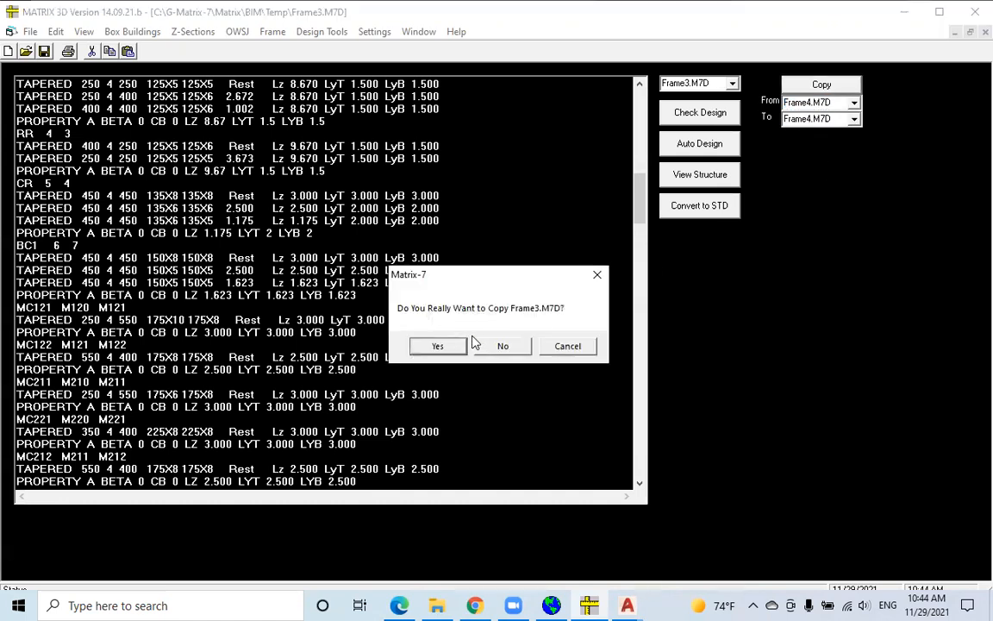
left_click(437, 346)
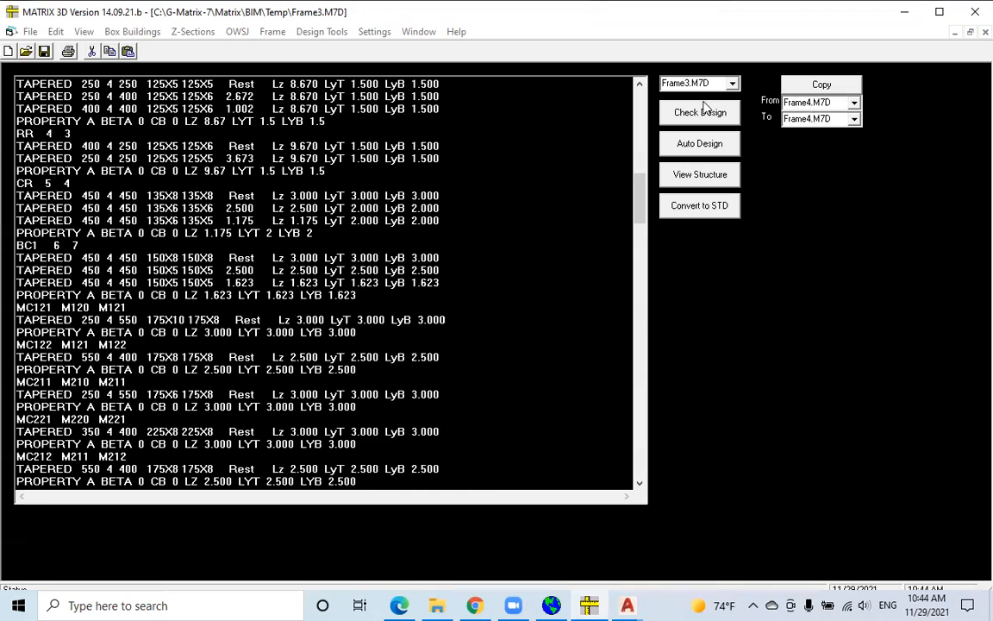
- Open the Frame1.M7D design file and copy its design to Frame6.M7D
left_click(731, 84)
left_click(709, 99)
scroll(344, 284, "down", 9)
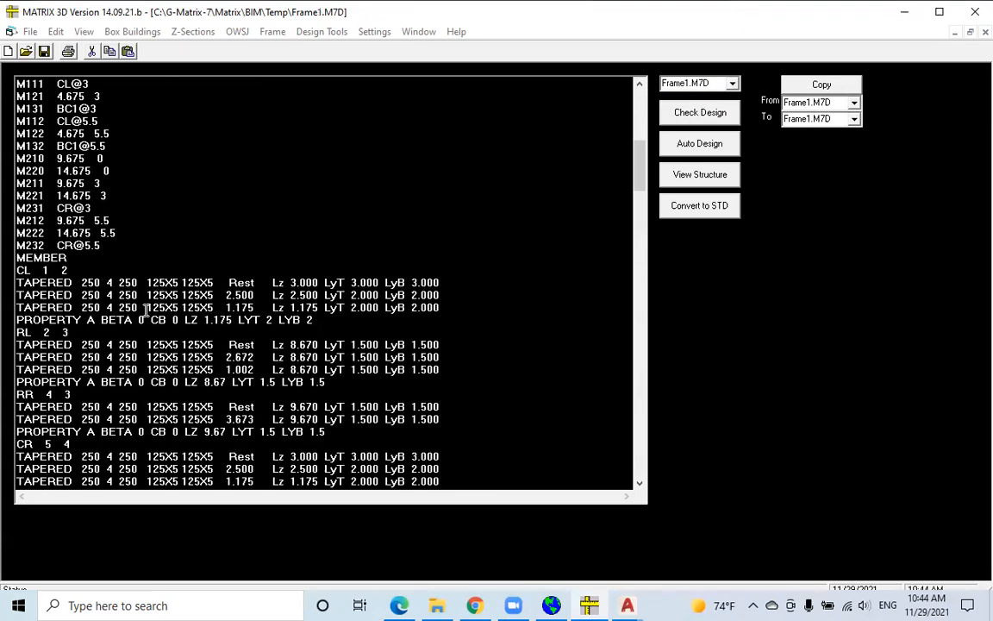
scroll(134, 278, "down", 4)
scroll(136, 280, "down", 1)
scroll(138, 280, "down", 1)
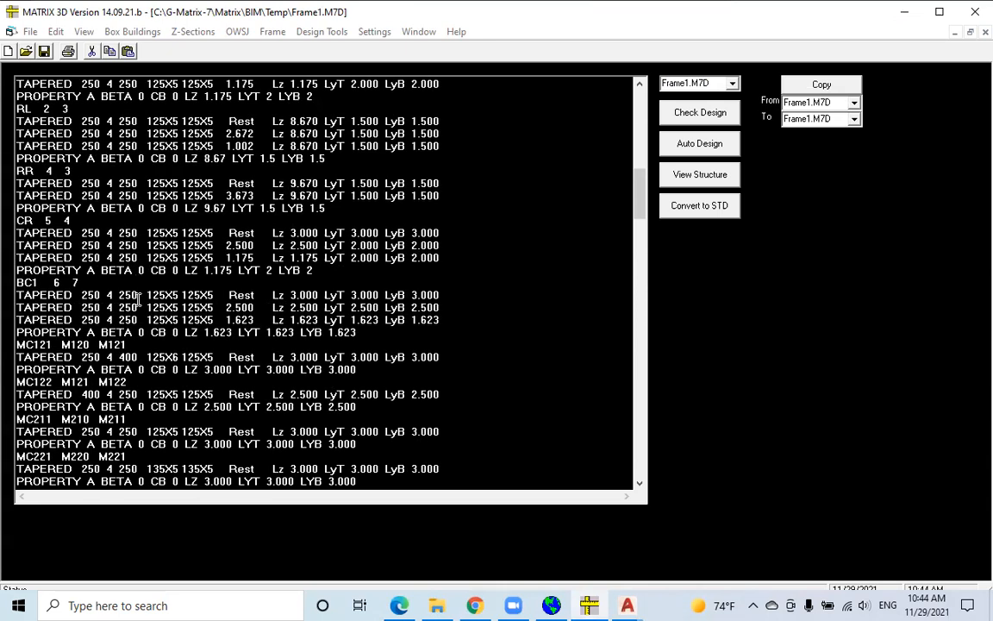
left_click(853, 102)
left_click(823, 168)
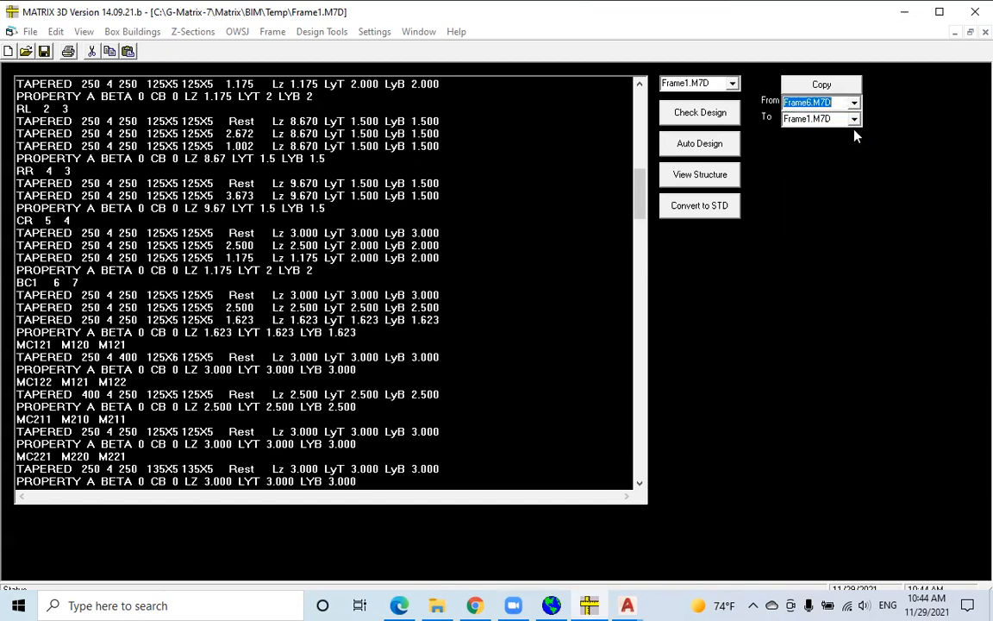
left_click(854, 119)
left_click(815, 184)
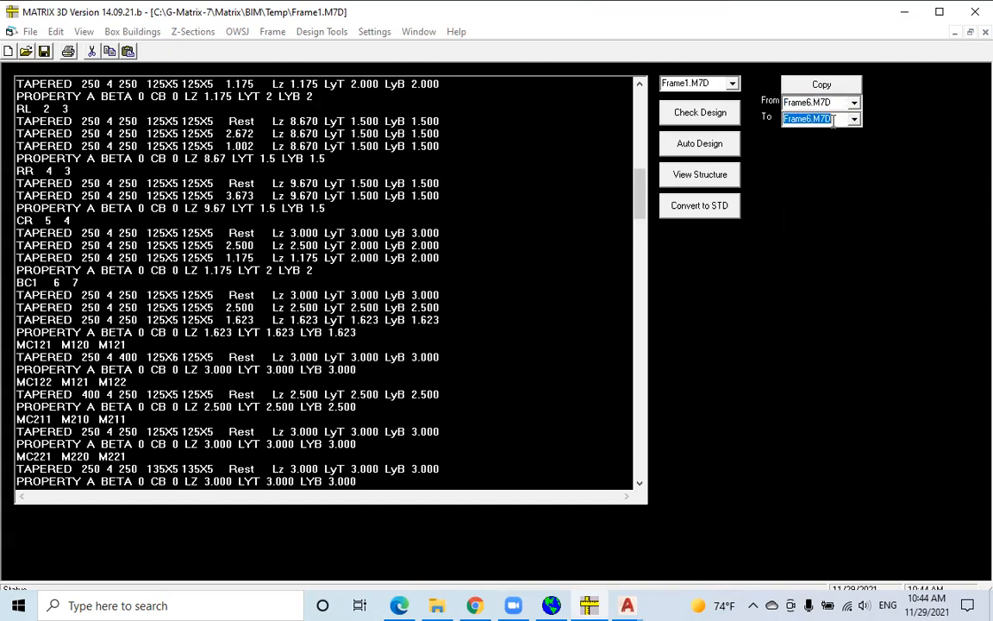
left_click(814, 85)
left_click(437, 345)
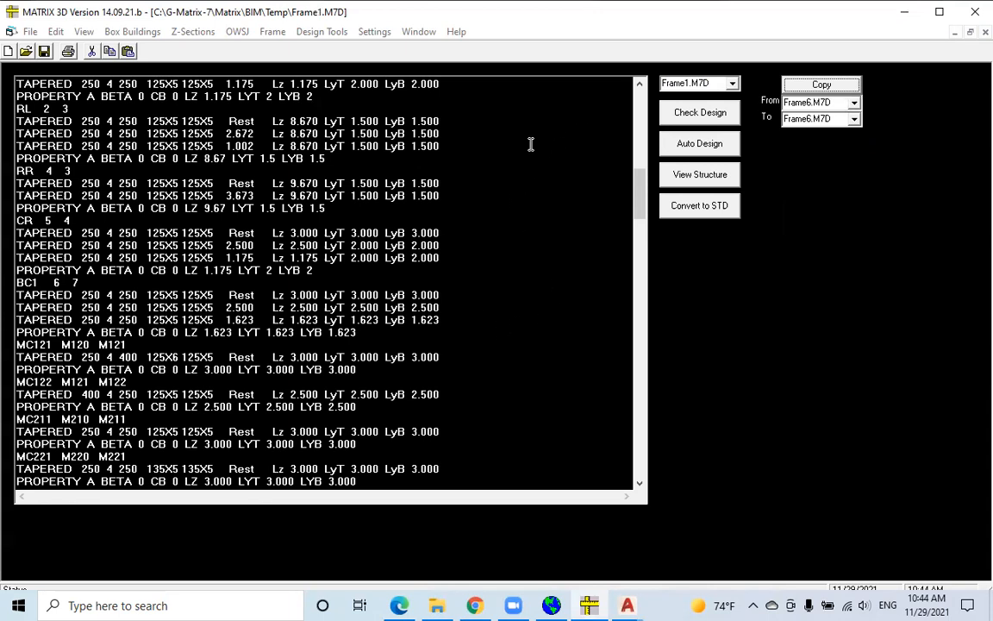
- In Frame2.M7D, set member CL's second-segment end depth and both depths of its third segment to 400
left_click(722, 119)
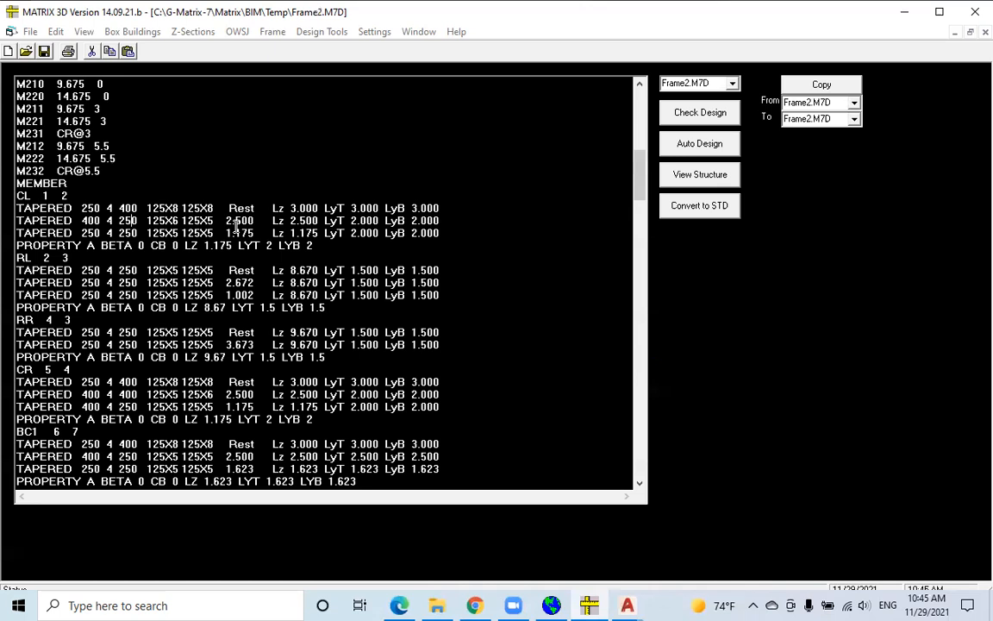
key("BackSpace")
key("BackSpace")
type("40")
key("Down")
key("BackSpace")
key("BackSpace")
type("40")
key("BackSpace")
key("BackSpace")
key("BackSpace")
type("400")
- Set the end depth of the third tapered segment in member CR to 400
key("BackSpace")
key("Delete")
key("Delete")
type("400")
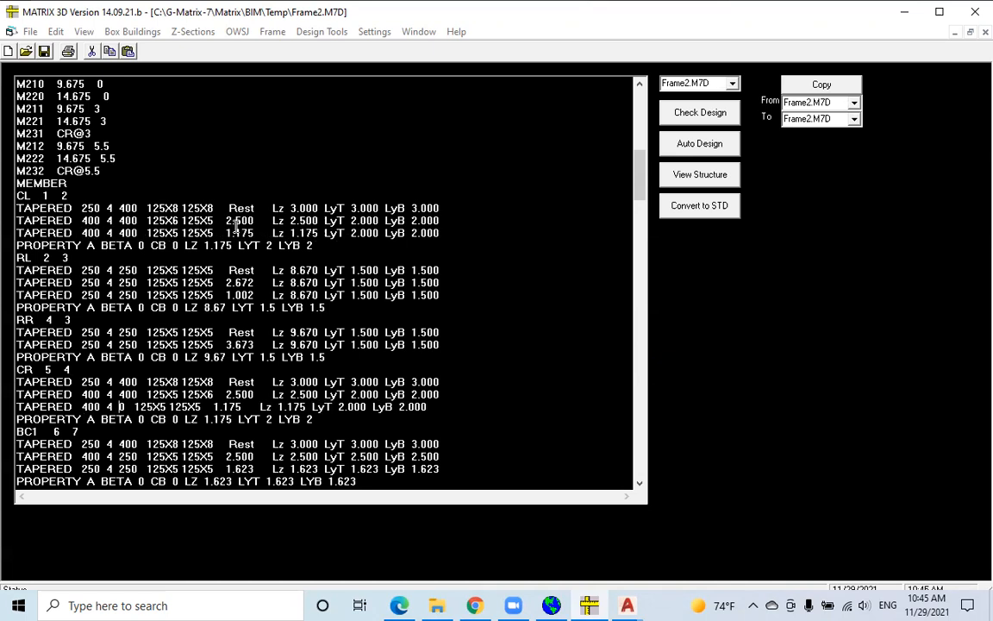
- Set a depth of 400 at the start of BC1's first tapered segment and at the ends of its second and third segments
key("Down")
key("Down")
key("Down")
key("Down")
key("Down")
key("Down")
key("Down")
key("Down")
key("Down")
key("Down")
key("Down")
key("Down")
key("Down")
key("Down")
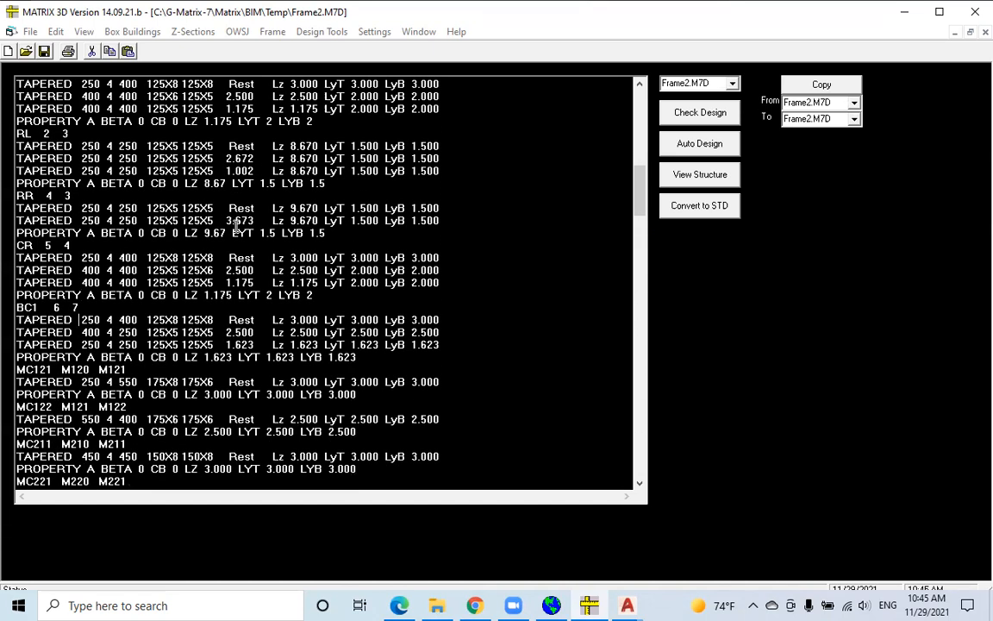
key("BackSpace")
key("BackSpace")
key("BackSpace")
type("400")
key("Down")
key("Delete")
key("Delete")
key("Delete")
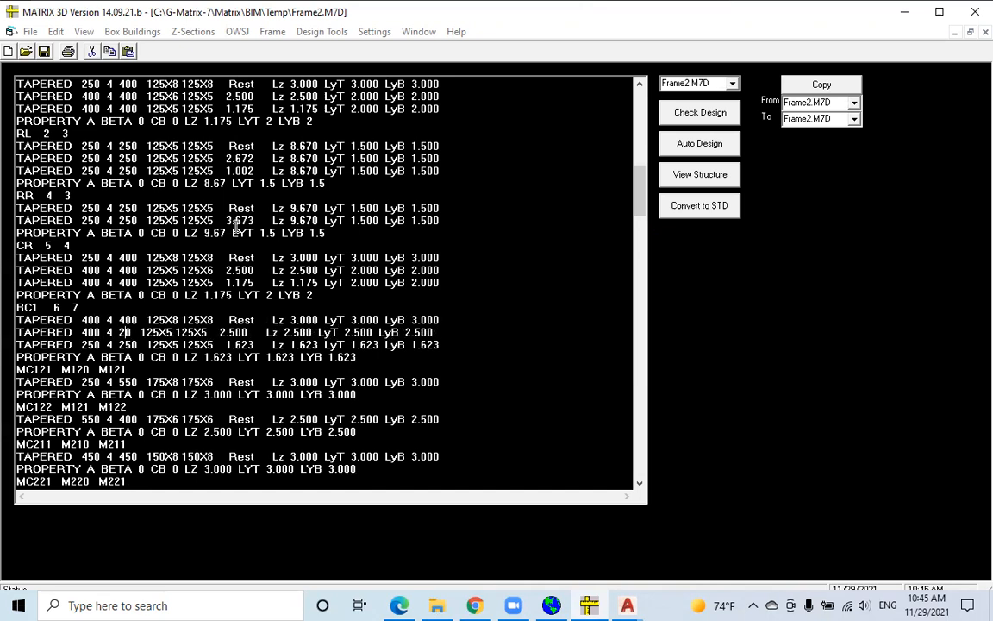
type("400")
key("Down")
key("Delete")
key("Delete")
type("40")
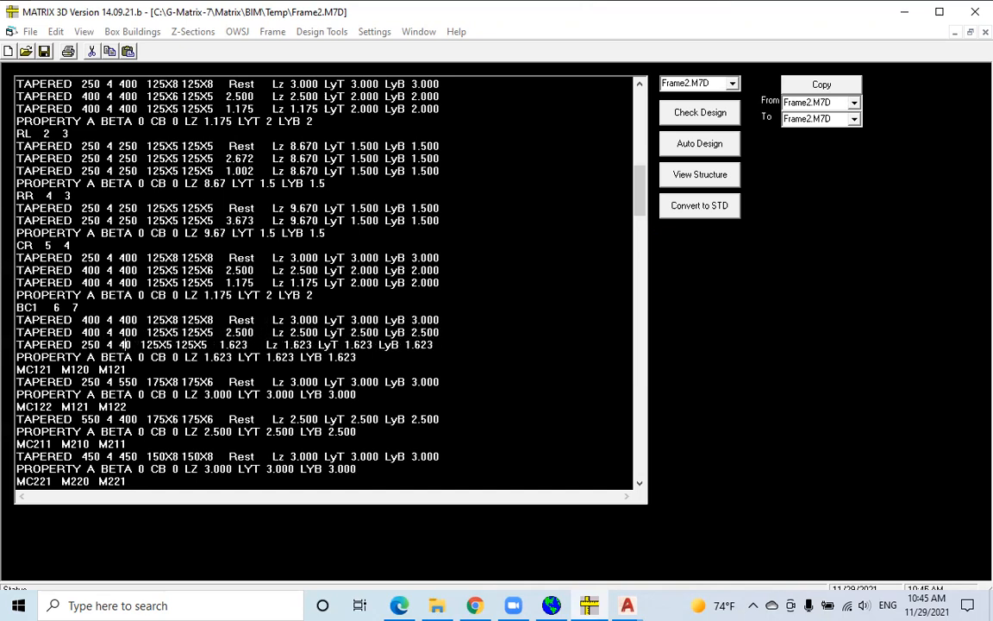